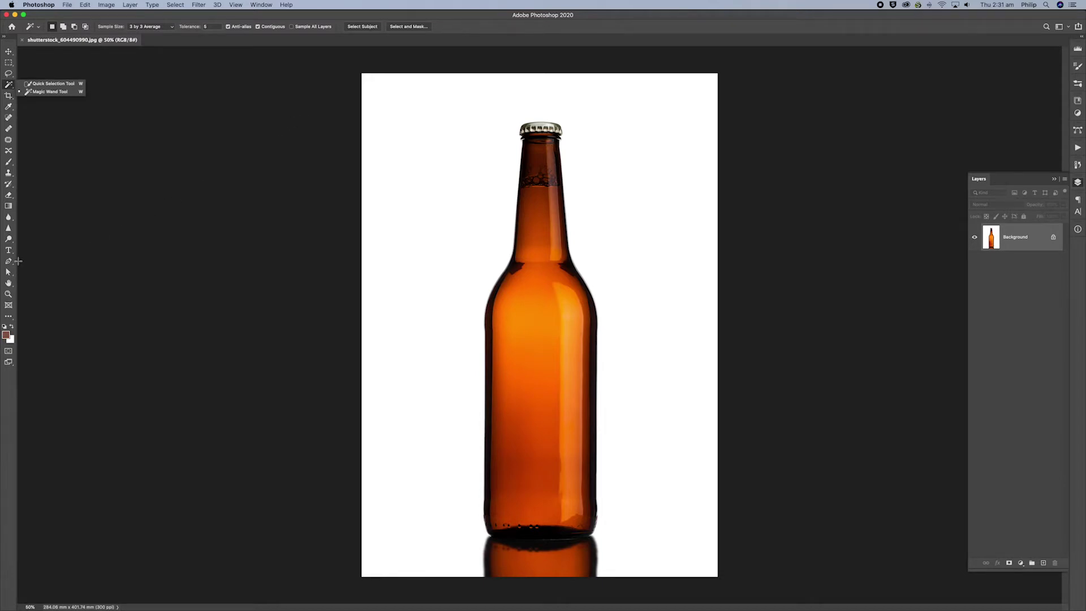
Start a Pen tool path at the lower left corner of the bottle cap and curve it up the cap's left edge
click(12, 262)
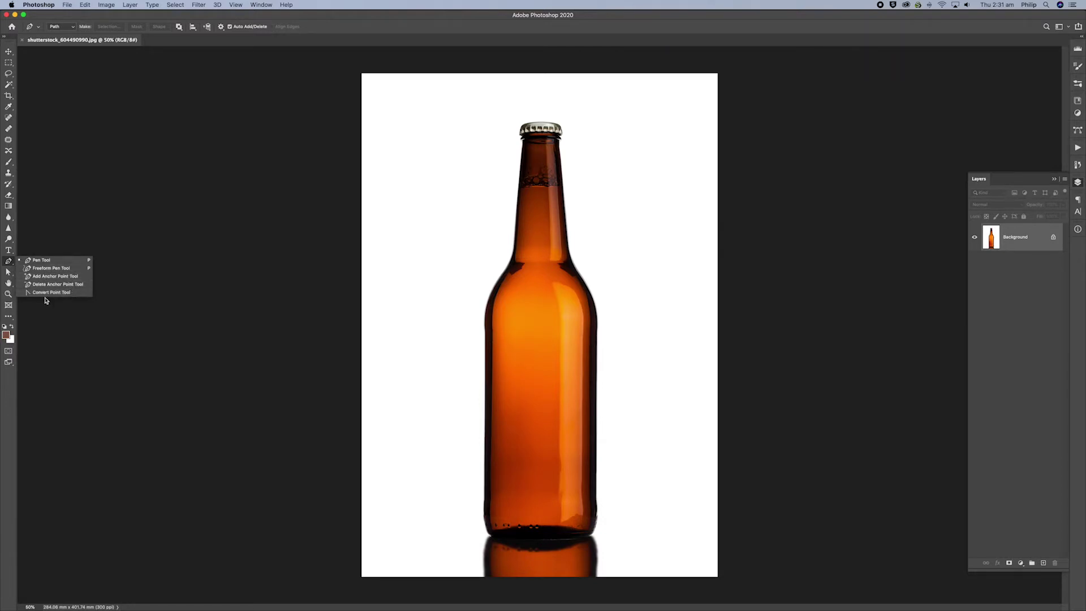
click(52, 262)
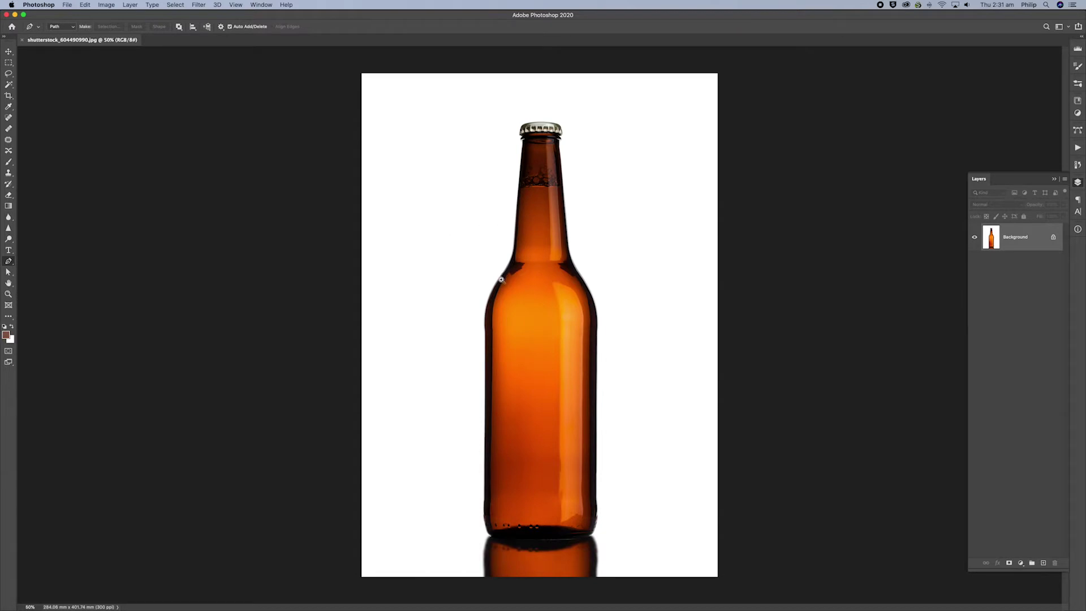
key(super+plus)
key(super+plus)
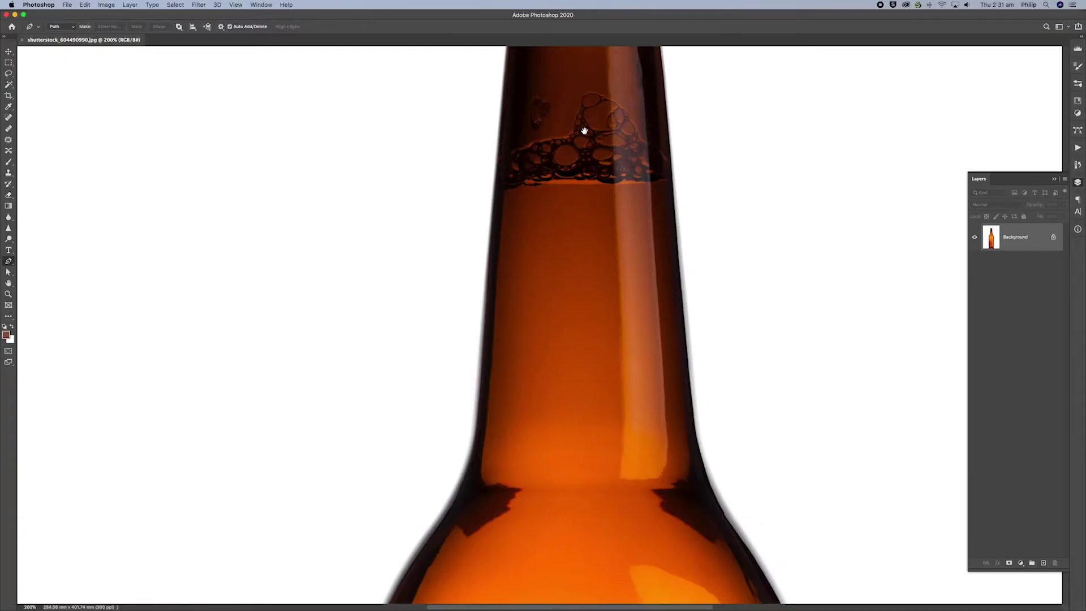
drag(582, 126, 511, 414)
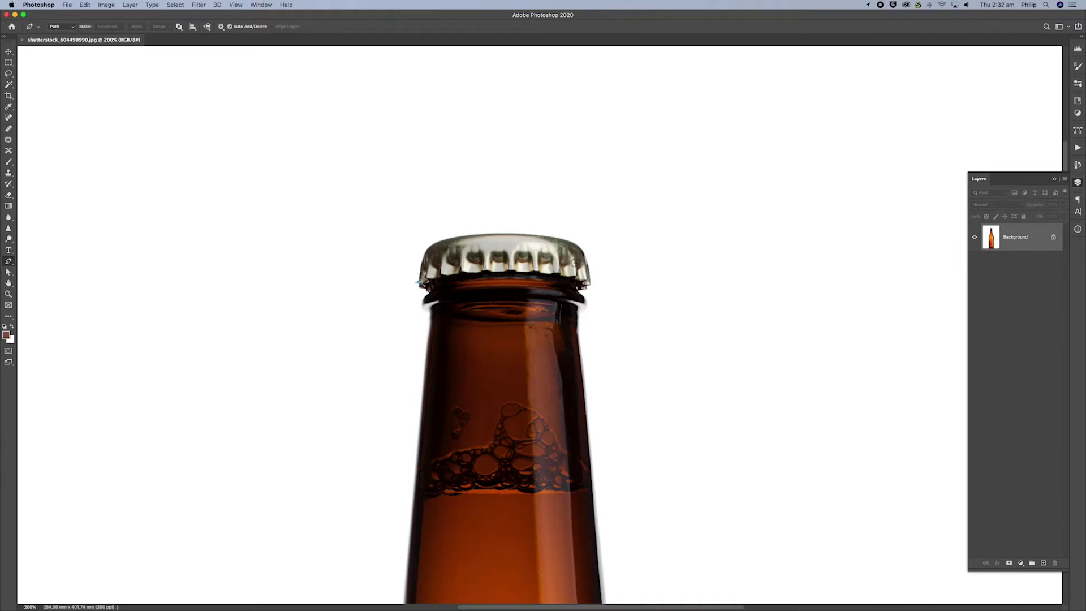
click(420, 282)
drag(426, 250, 433, 244)
Curve the path over the top of the bottle cap and down to the cap's lower right corner
scroll(494, 246, up, 2)
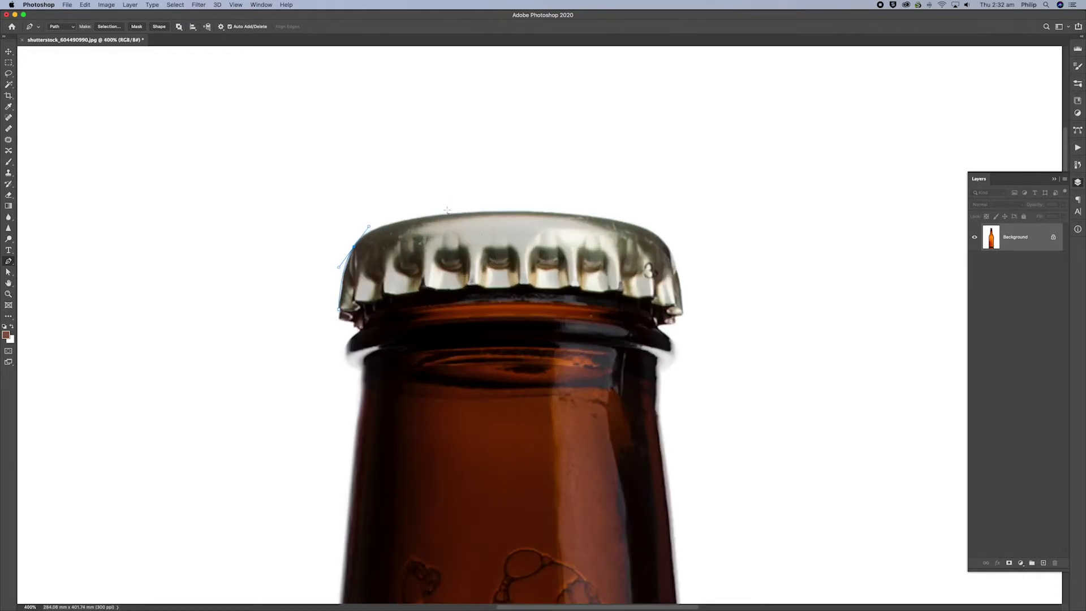
drag(497, 212, 586, 214)
drag(664, 242, 687, 266)
drag(685, 263, 685, 263)
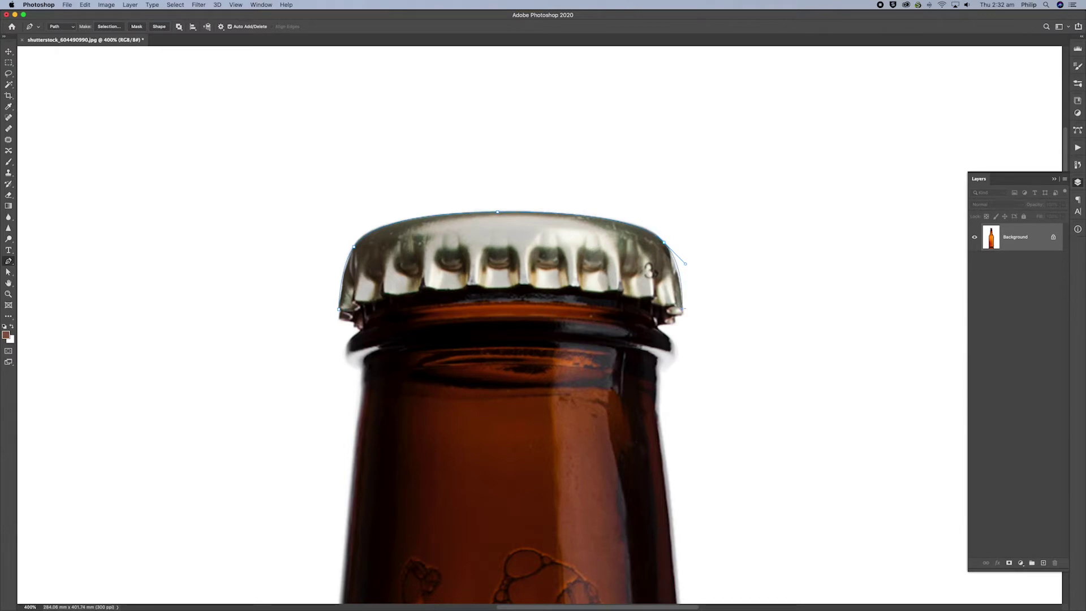
click(683, 310)
mouse_move(686, 264)
mouse_down()
mouse_move(682, 254)
mouse_move(681, 264)
mouse_up()
click(682, 311)
Trace the path around the right side of the glass lip below the cap and onto the upper neck
click(656, 325)
click(674, 355)
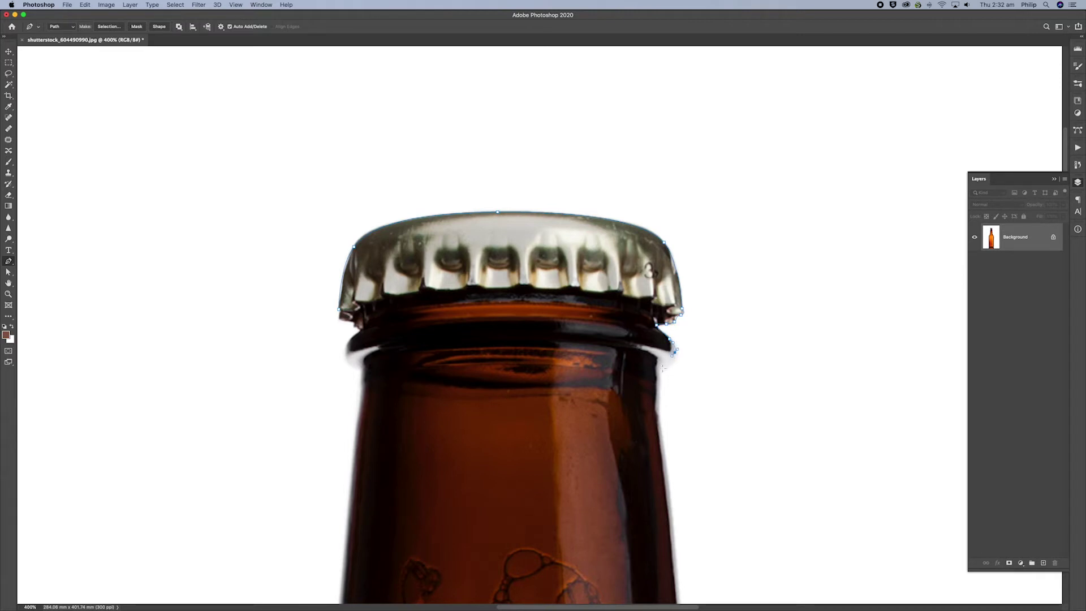
click(660, 369)
click(656, 411)
Extend the path down the neck's upper right edge and reshape the anchor just below the lip to follow the glass
scroll(628, 453, down, 1)
scroll(515, 271, down, 5)
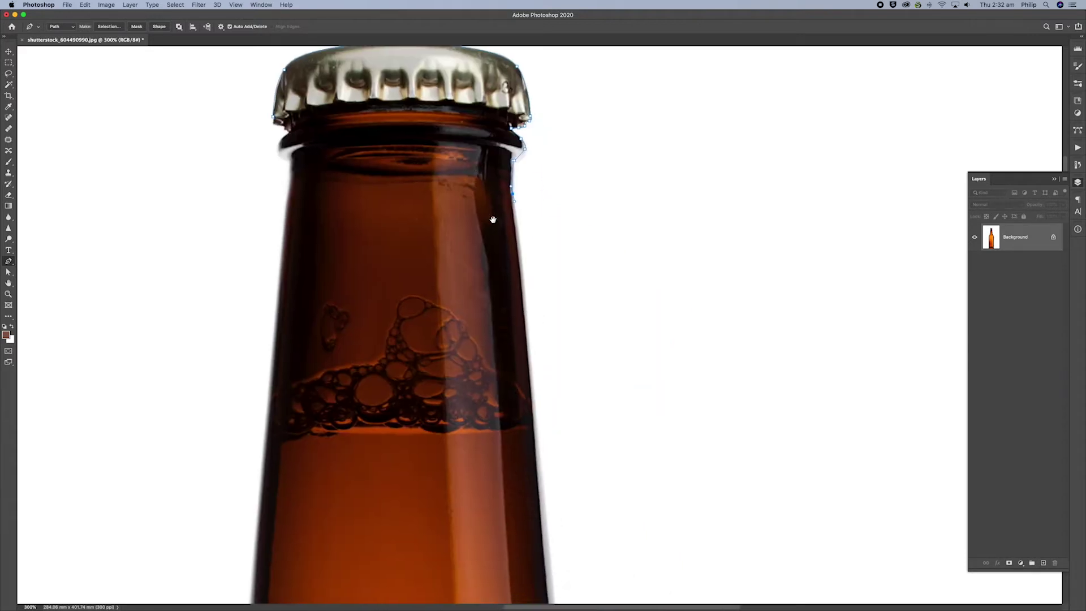
click(521, 276)
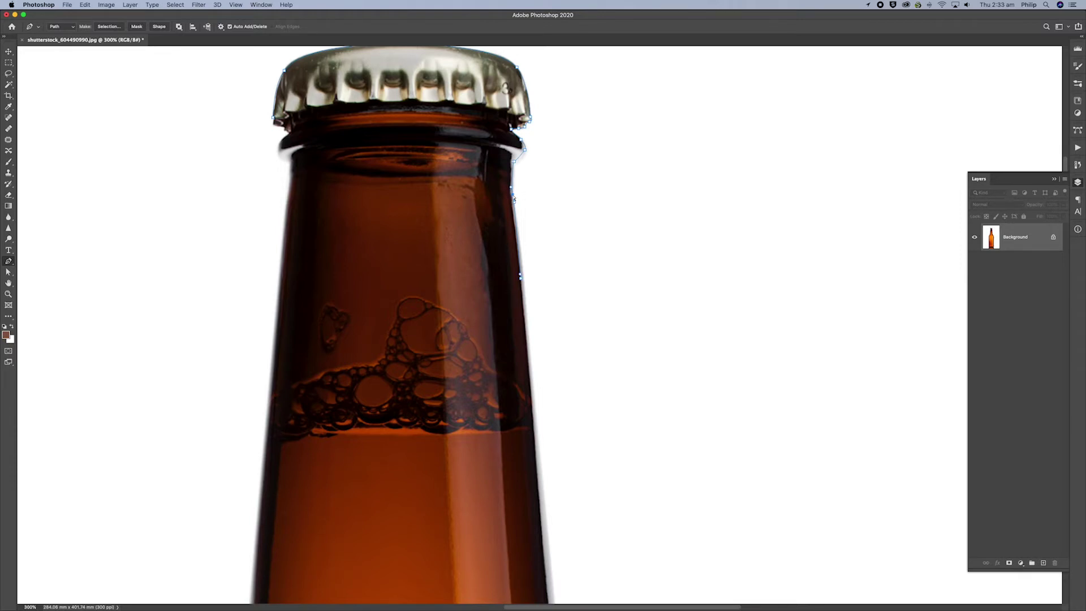
drag(513, 199, 511, 198)
super+click(515, 202)
super+click(522, 209)
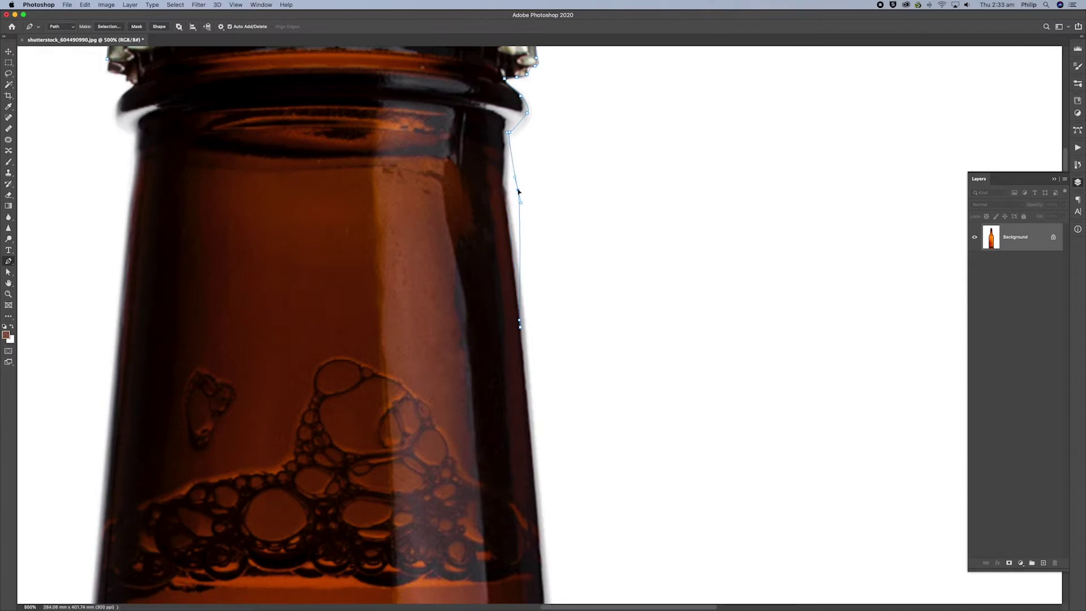
scroll(504, 193, up, 1)
drag(505, 196, 505, 216)
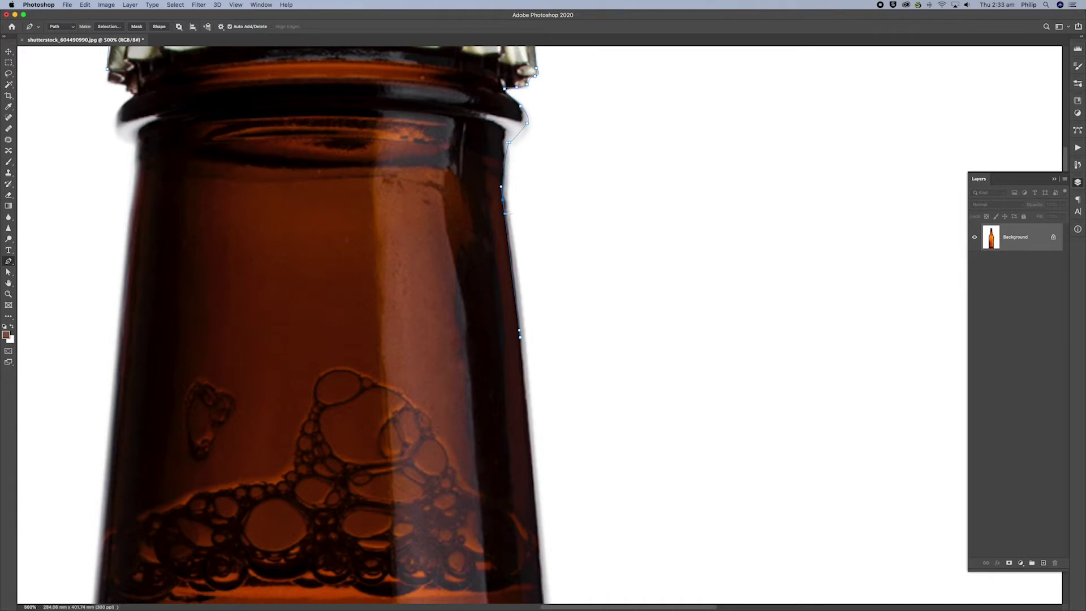
mouse_move(505, 214)
mouse_down()
mouse_move(515, 197)
mouse_move(507, 224)
mouse_up()
Trace the neck's right edge with smooth anchors, from the foam level down toward the lower neck
drag(518, 376, 527, 243)
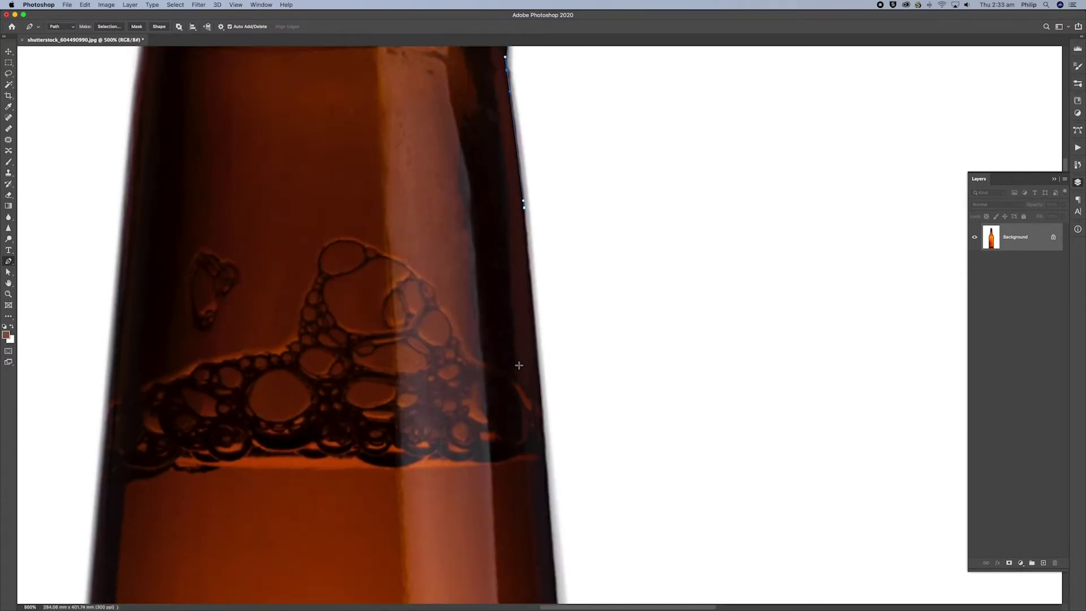
drag(535, 353, 540, 372)
click(524, 208)
drag(580, 458, 568, 272)
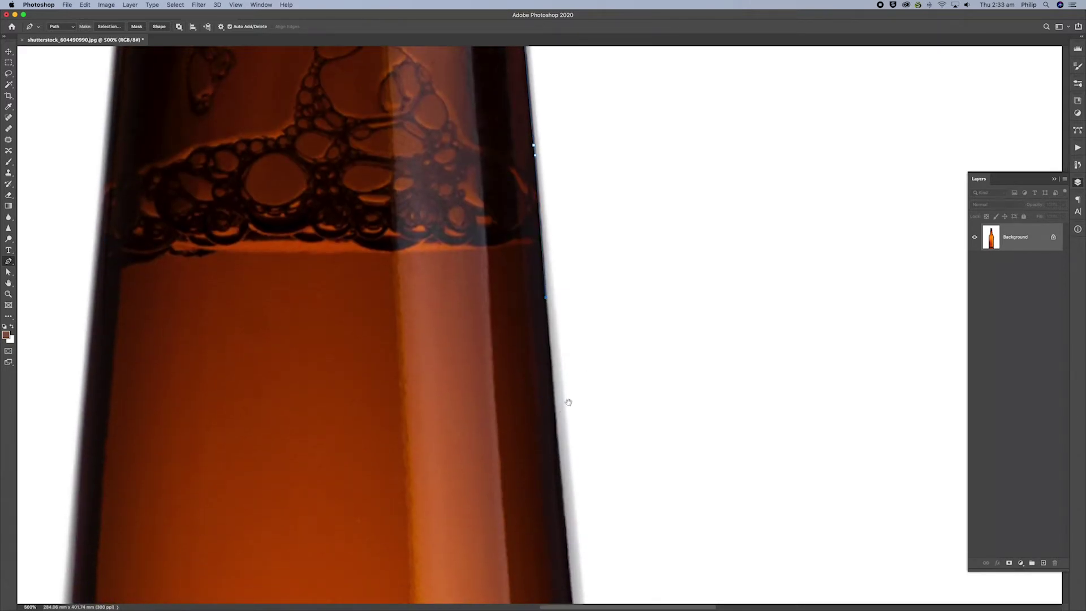
drag(569, 402, 553, 252)
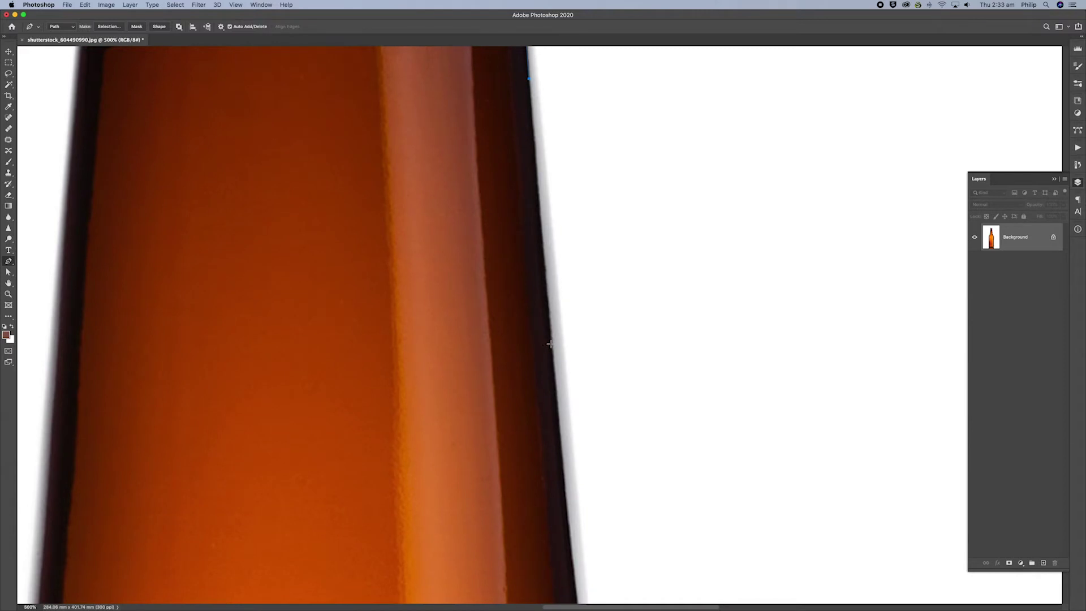
drag(550, 344, 553, 376)
Curve the path along the lower right neck and out onto the start of the bottle's right shoulder
scroll(626, 317, down, 5)
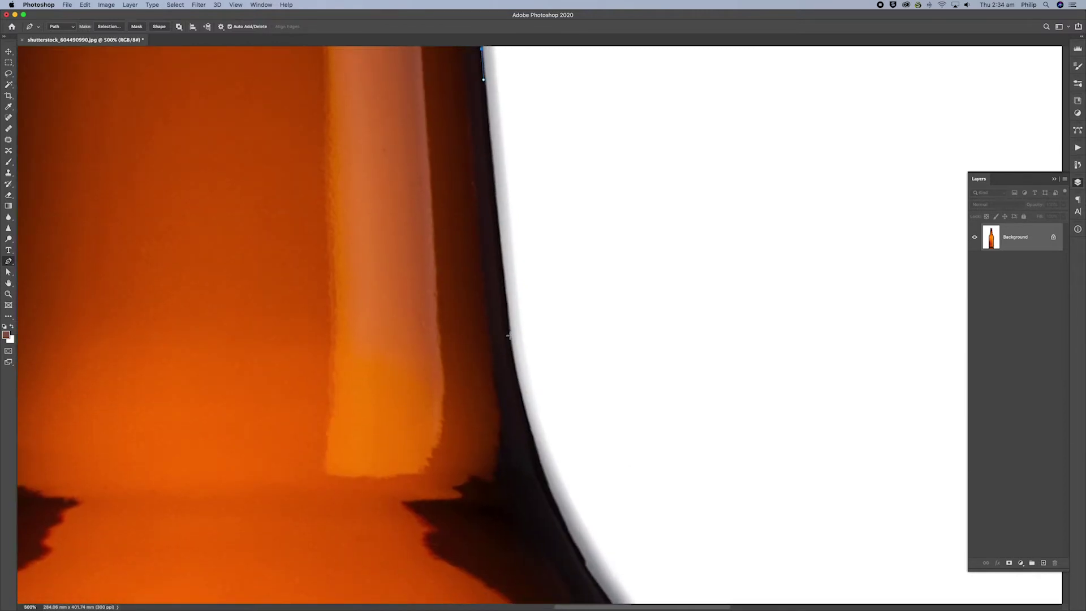
drag(508, 336, 512, 356)
scroll(630, 274, down, 4)
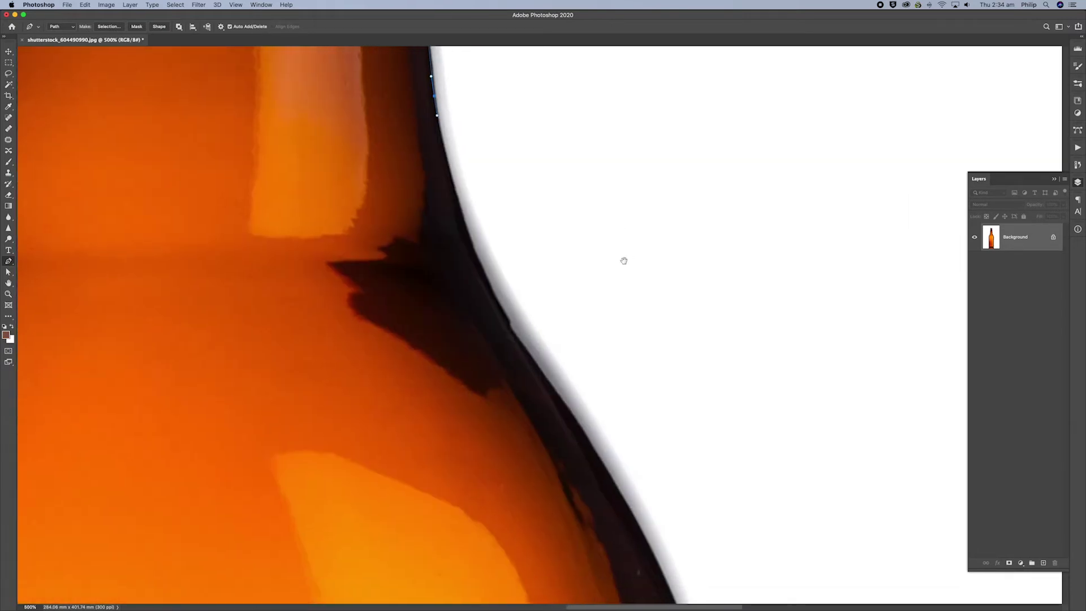
drag(505, 320, 553, 393)
Trace the rounded right shoulder of the bottle down to where the straight body begins
drag(700, 439, 603, 136)
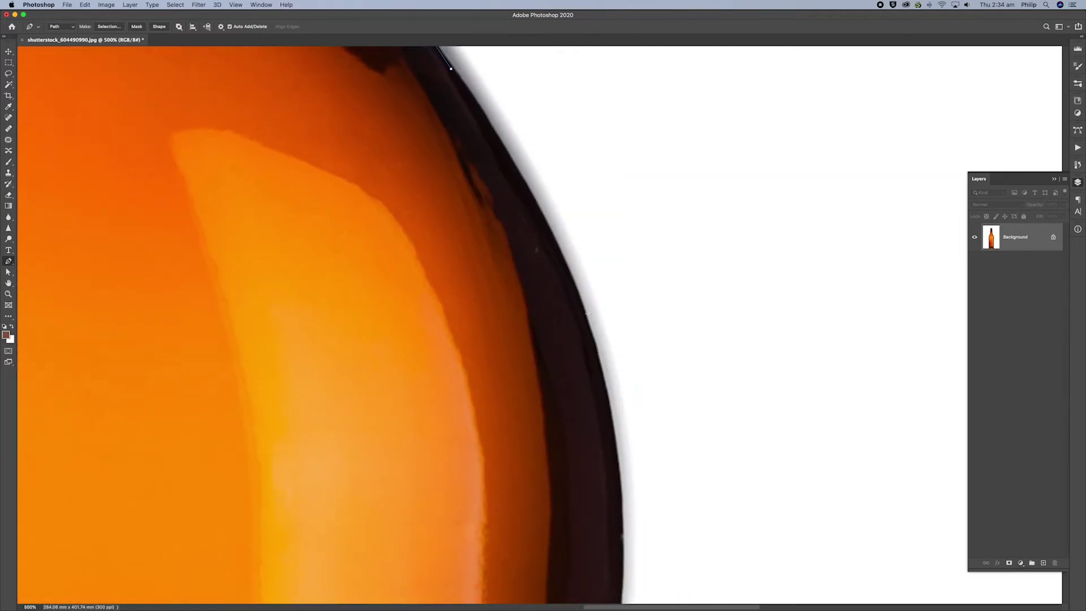
drag(585, 316, 598, 382)
drag(600, 391, 609, 409)
alt+click(645, 403)
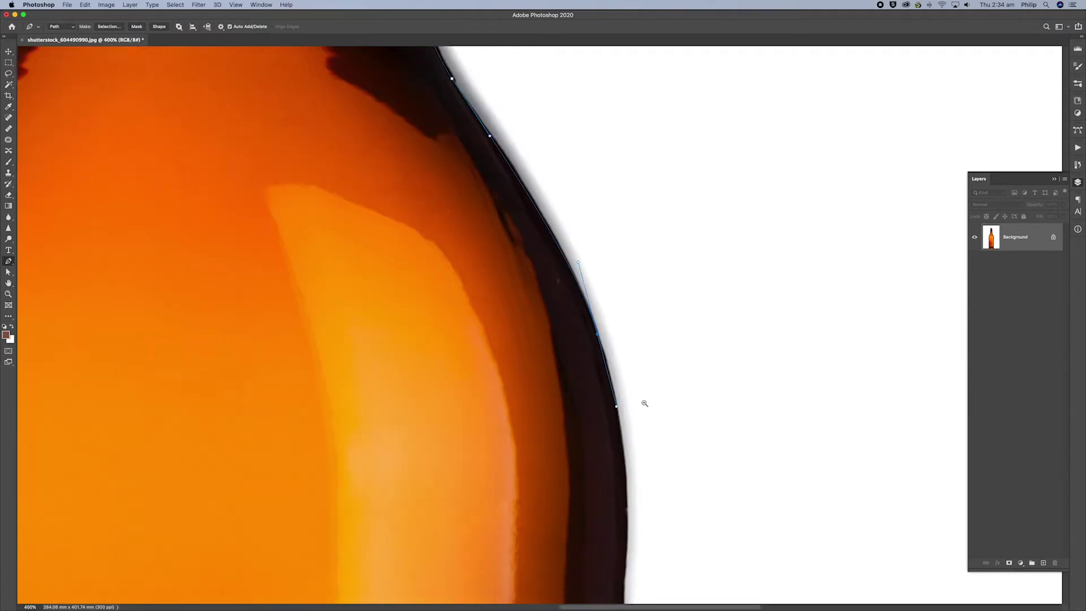
drag(643, 402, 575, 162)
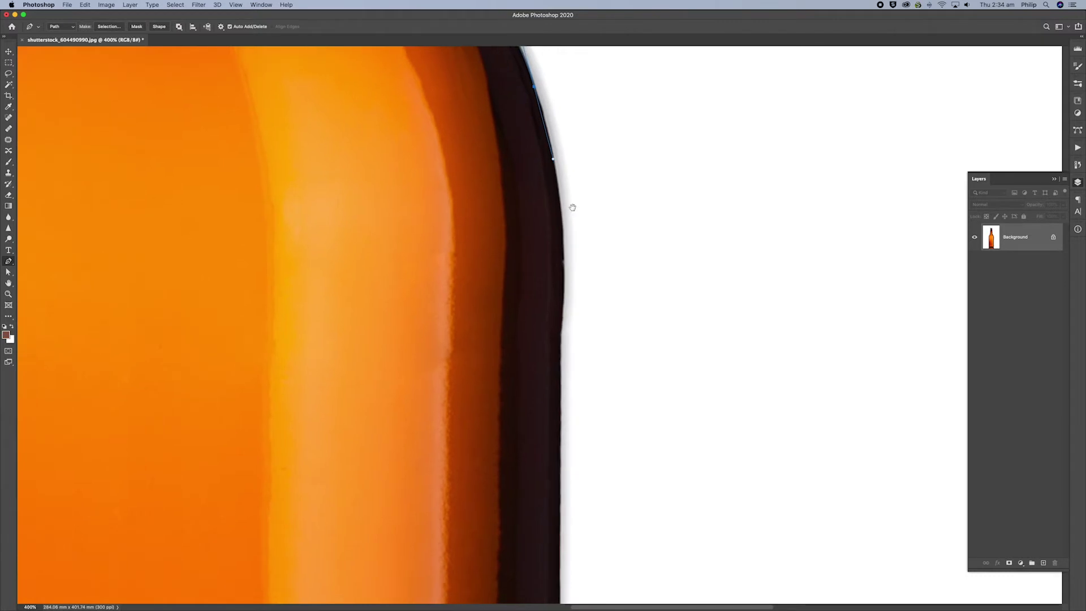
drag(558, 326, 563, 309)
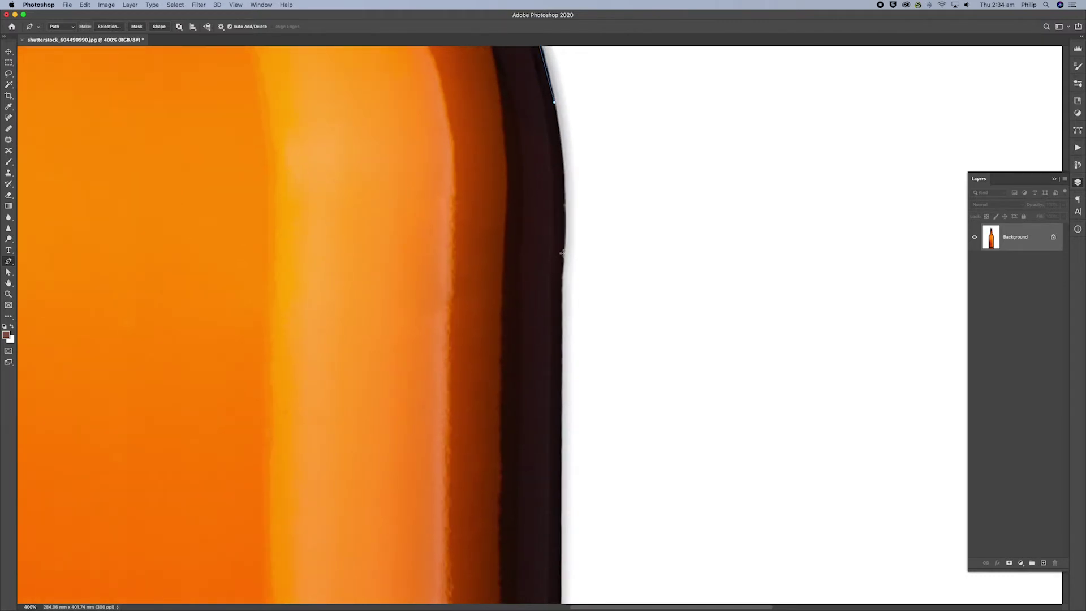
drag(563, 253, 560, 352)
Run the path down the straight right edge of the body to just above the flare near the base
drag(621, 332, 609, 252)
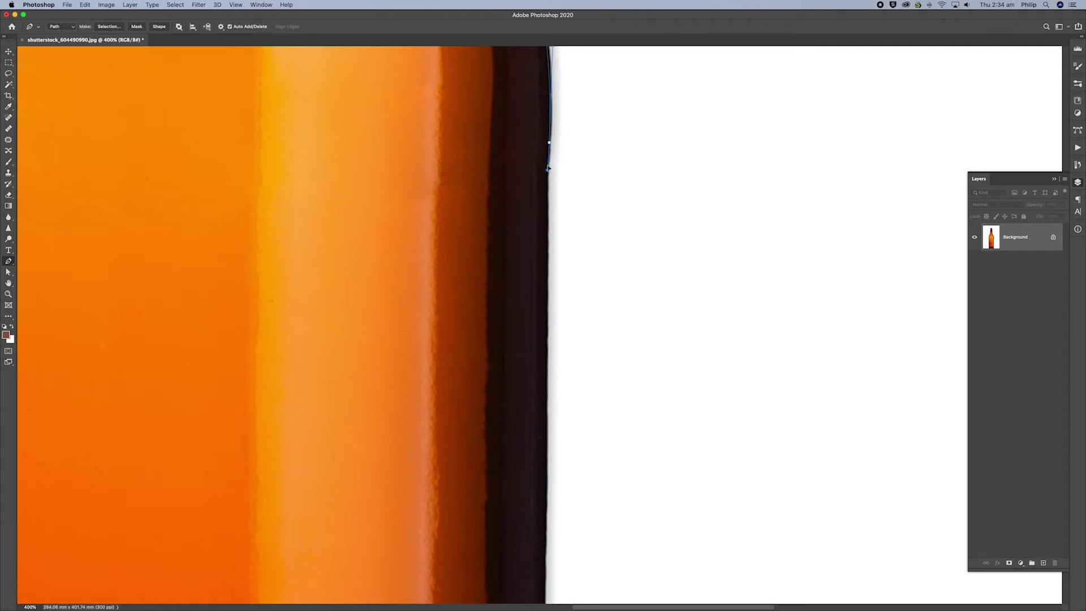
drag(601, 366, 599, 161)
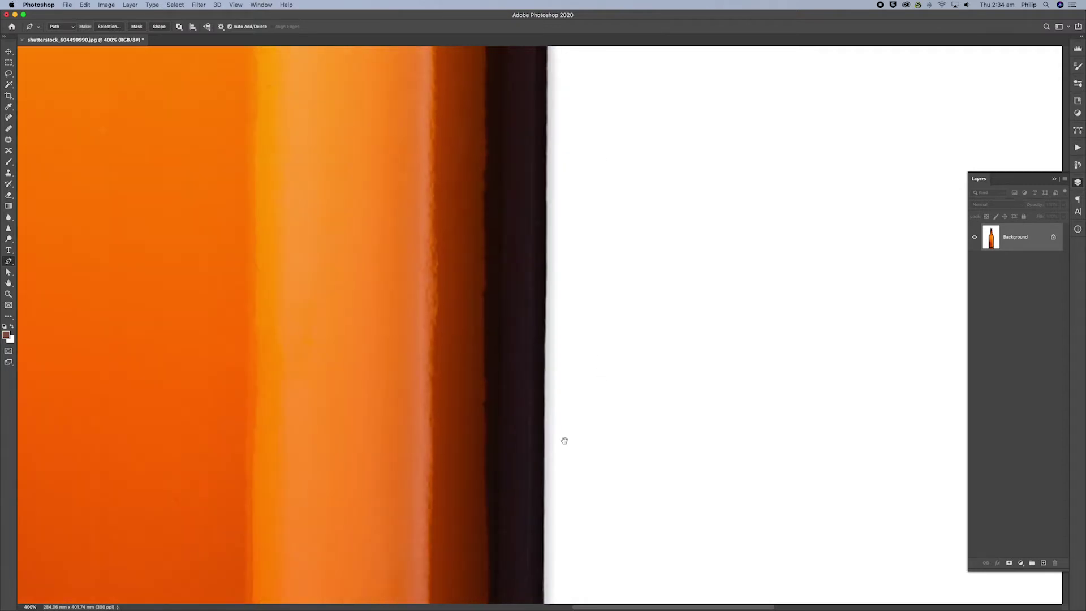
drag(565, 438, 564, 195)
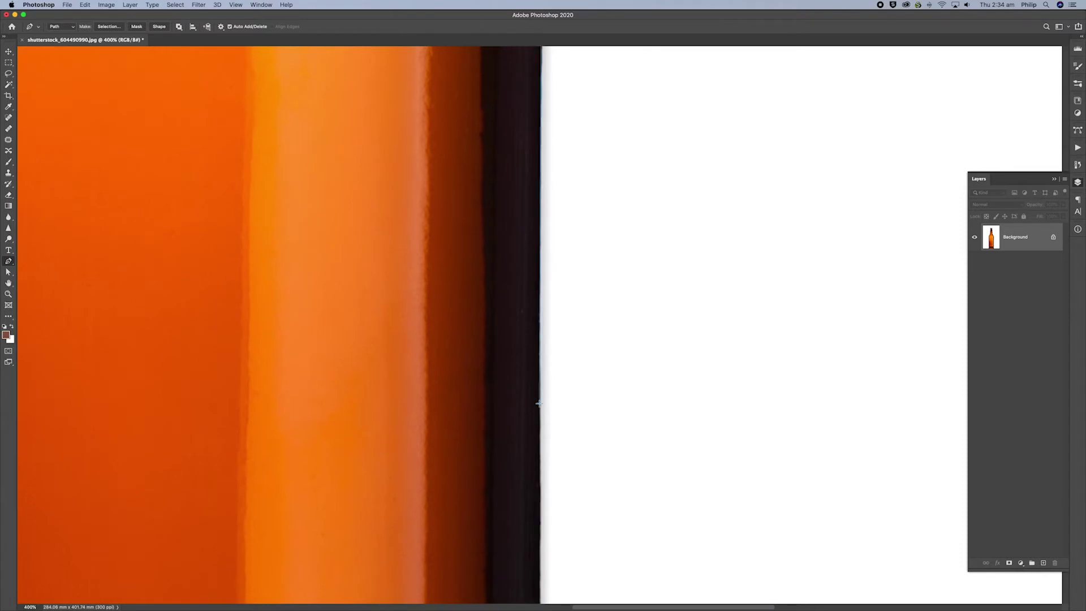
drag(589, 413, 589, 104)
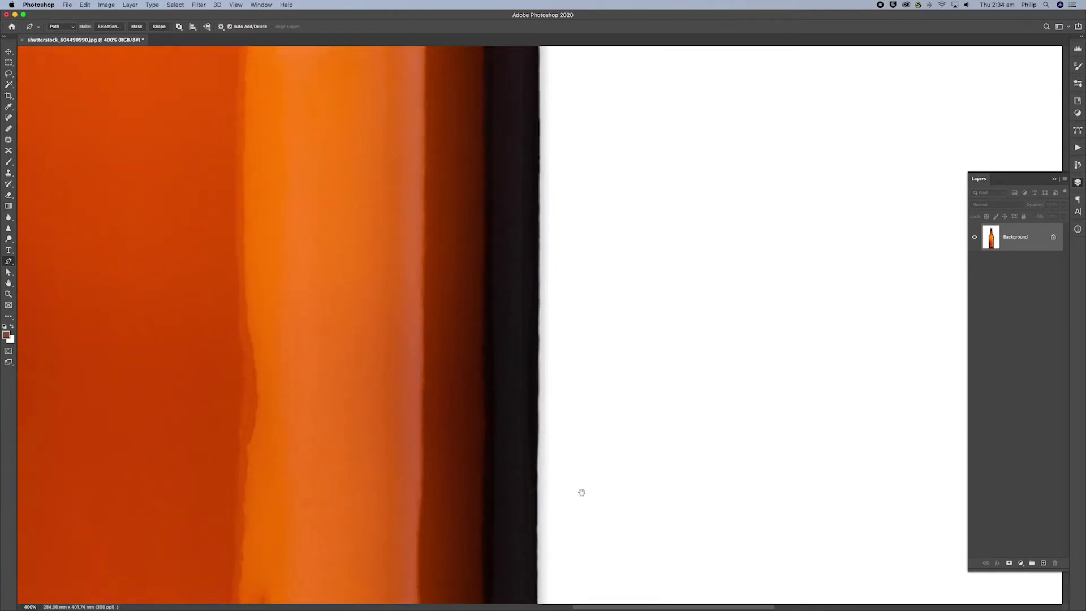
drag(579, 492, 584, 260)
click(544, 370)
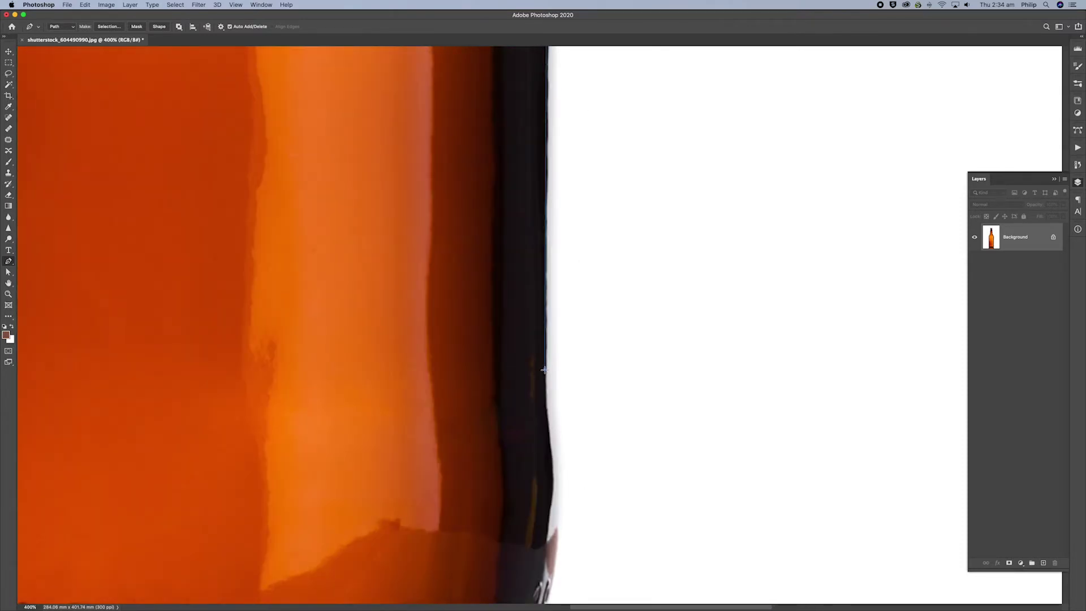
Trace the slight flare near the base and round the path around the bottle's lower right corner
click(546, 409)
click(548, 436)
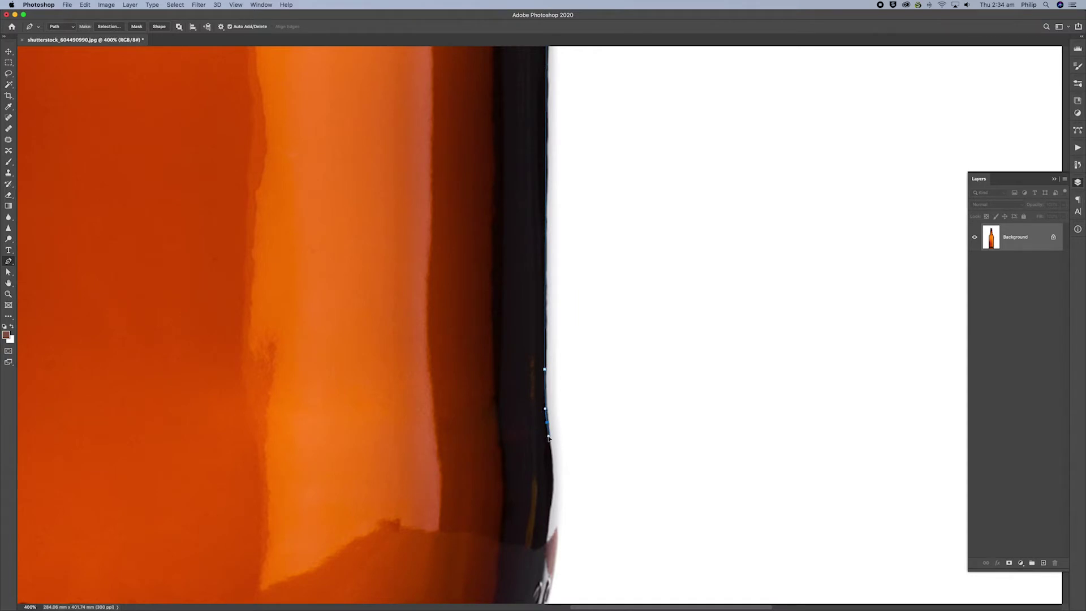
click(553, 482)
scroll(549, 506, down, 1)
drag(503, 498, 563, 278)
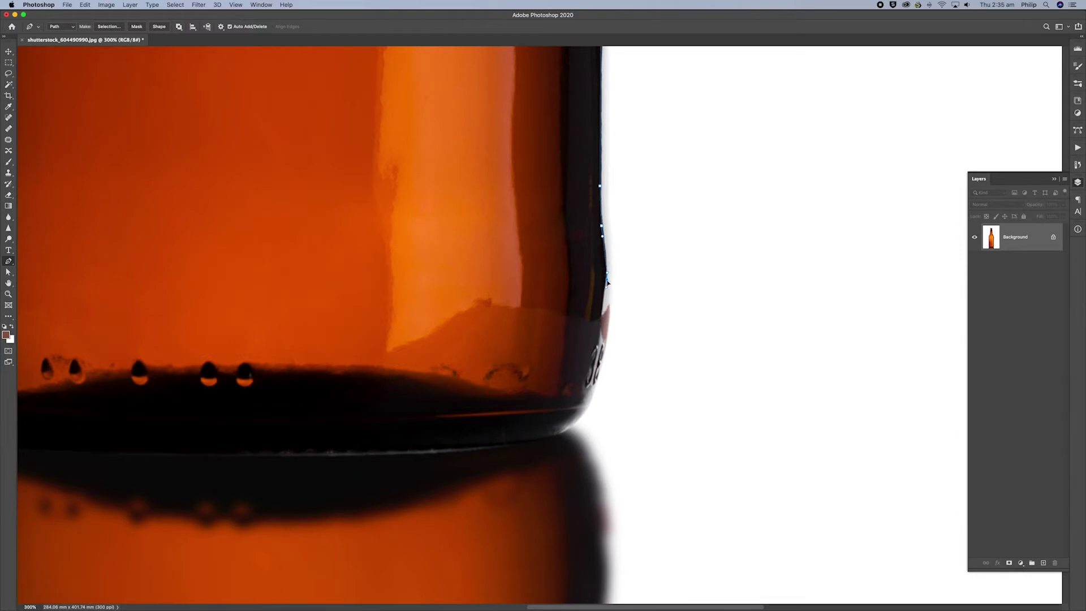
click(600, 352)
drag(564, 428, 538, 442)
Curve the path along the bottle's bottom edge to its lower left corner, excluding the reflection
drag(452, 409, 608, 350)
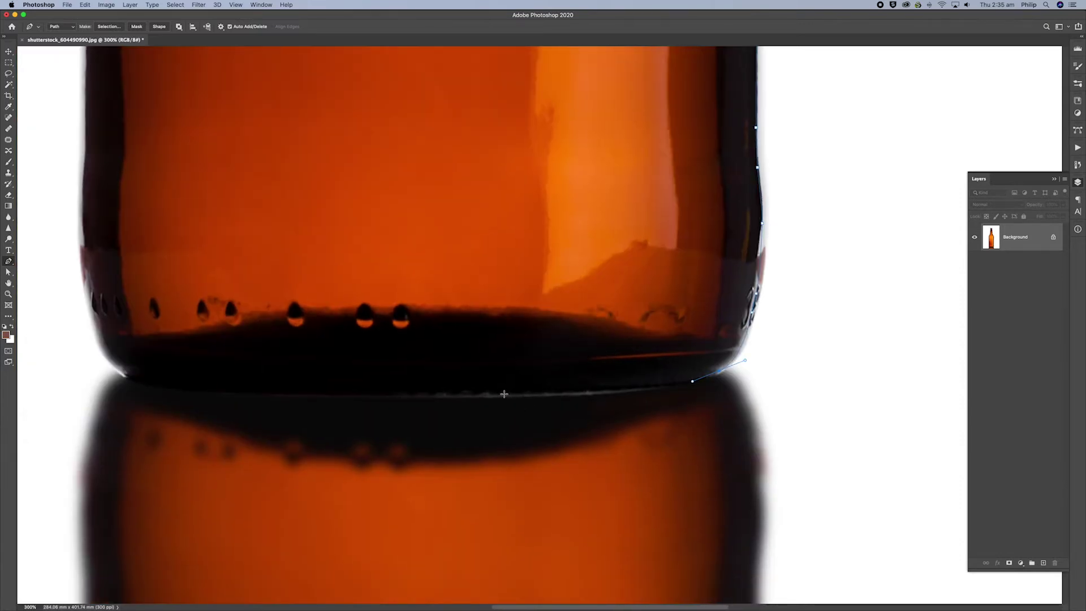
drag(483, 392, 319, 396)
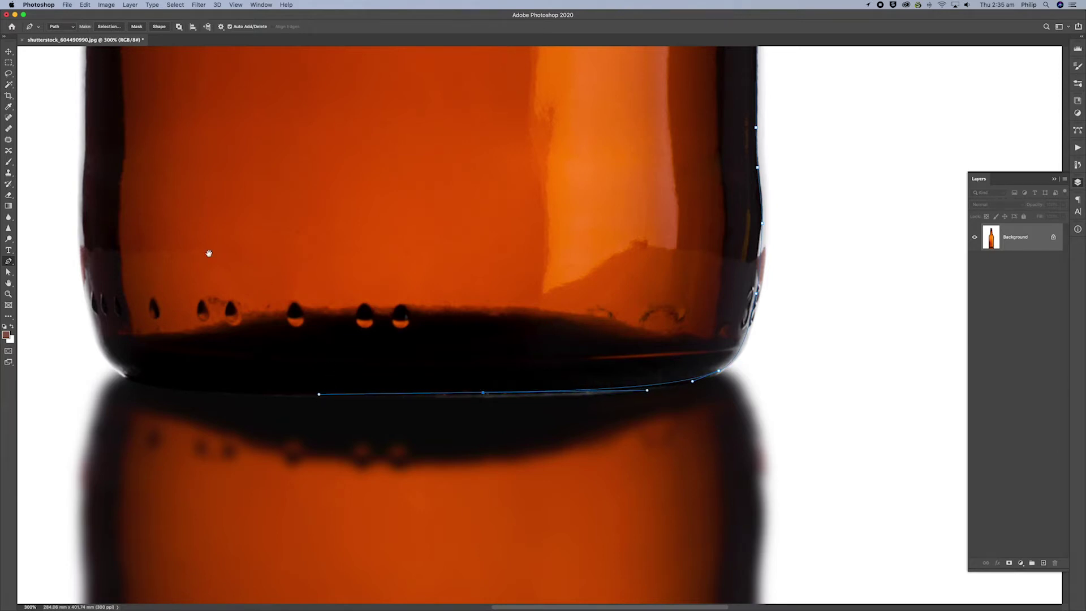
drag(354, 286, 513, 326)
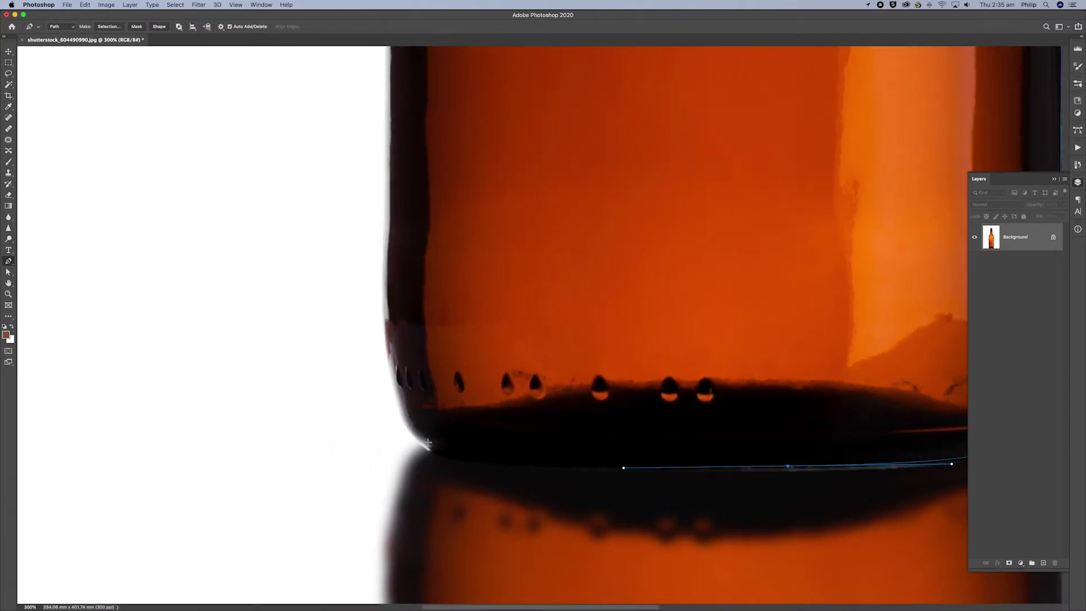
drag(423, 443, 379, 413)
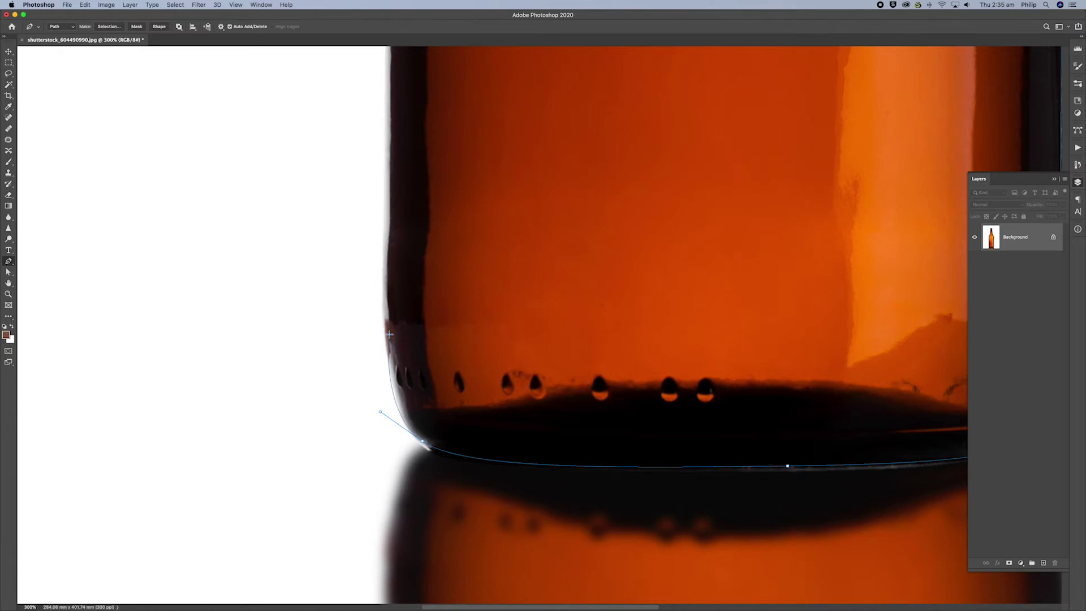
Carry the path up the lower left side and adjust the anchors and handles so the curve fits the rounded base corner
click(390, 335)
drag(381, 413, 397, 423)
drag(391, 224, 394, 178)
click(390, 335)
scroll(389, 335, up, 5)
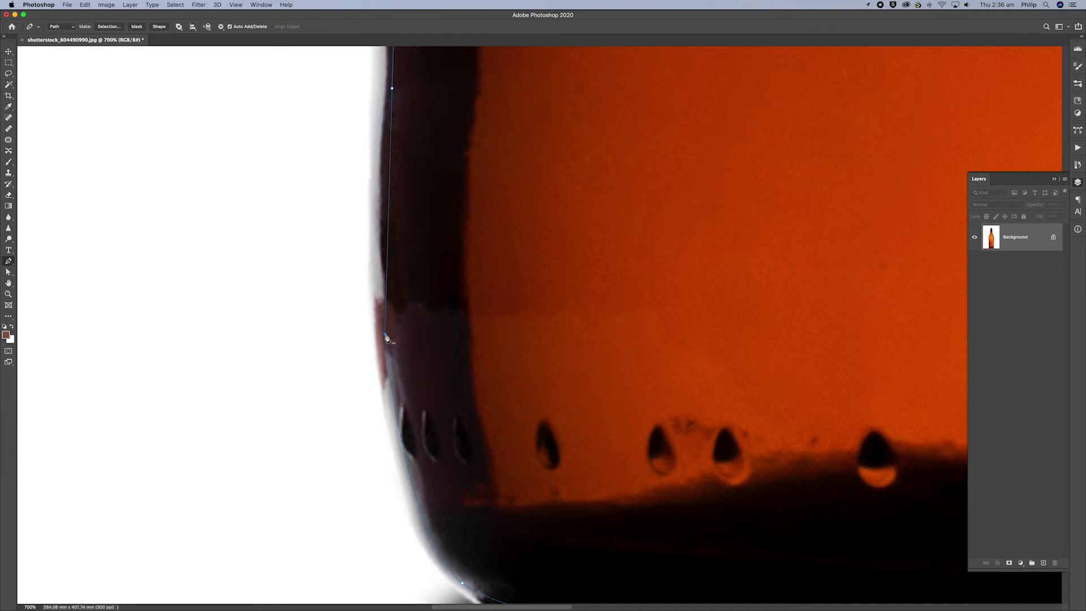
click(387, 337)
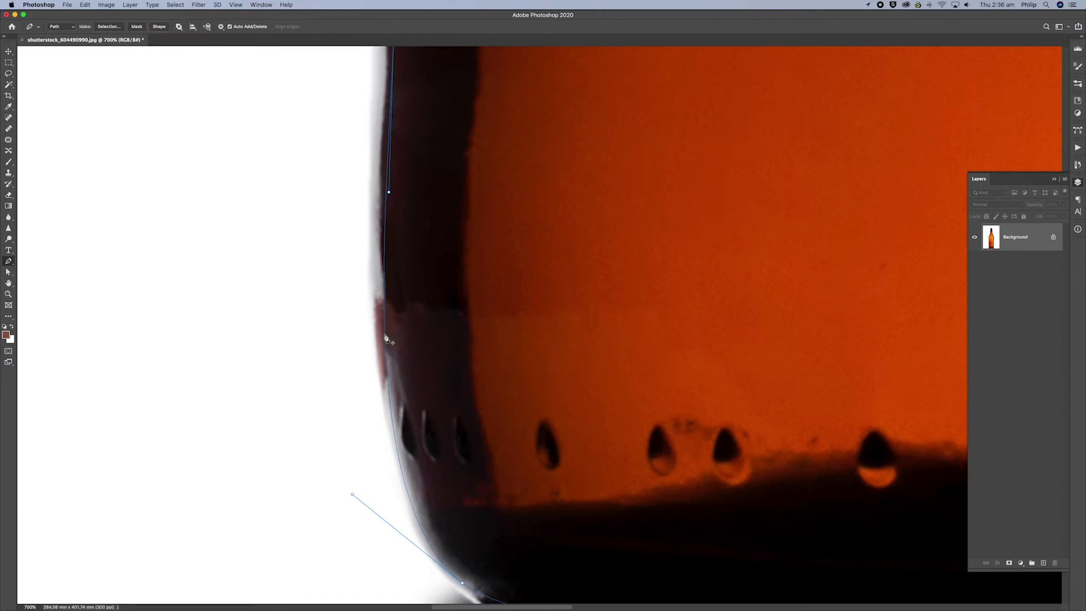
click(387, 338)
Extend the path from the rounded base corner up past the flare onto the bottle's lower left edge
drag(425, 235, 429, 497)
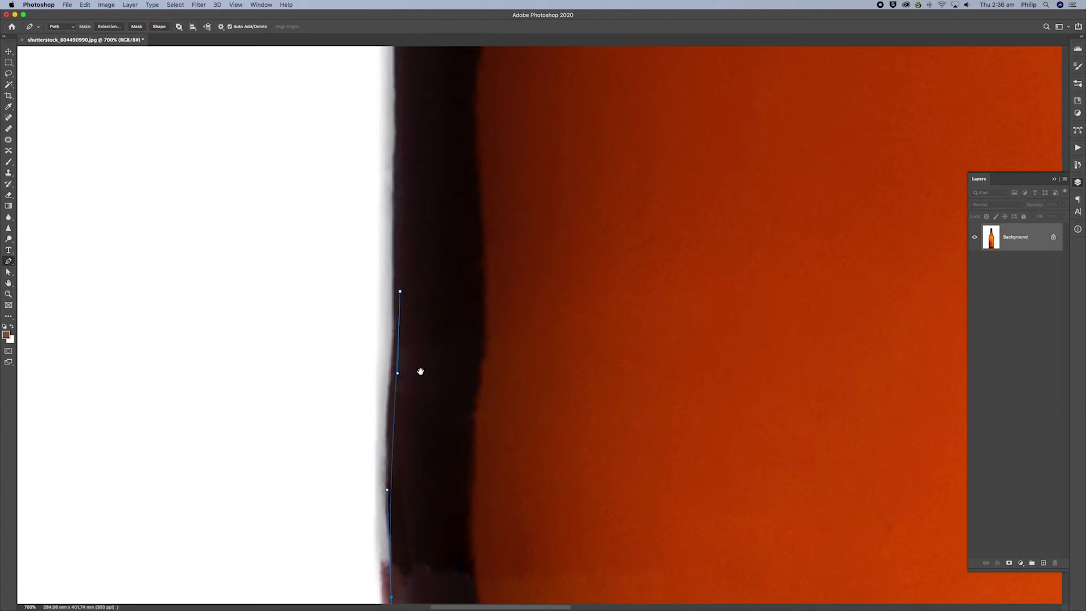
scroll(419, 371, up, 3)
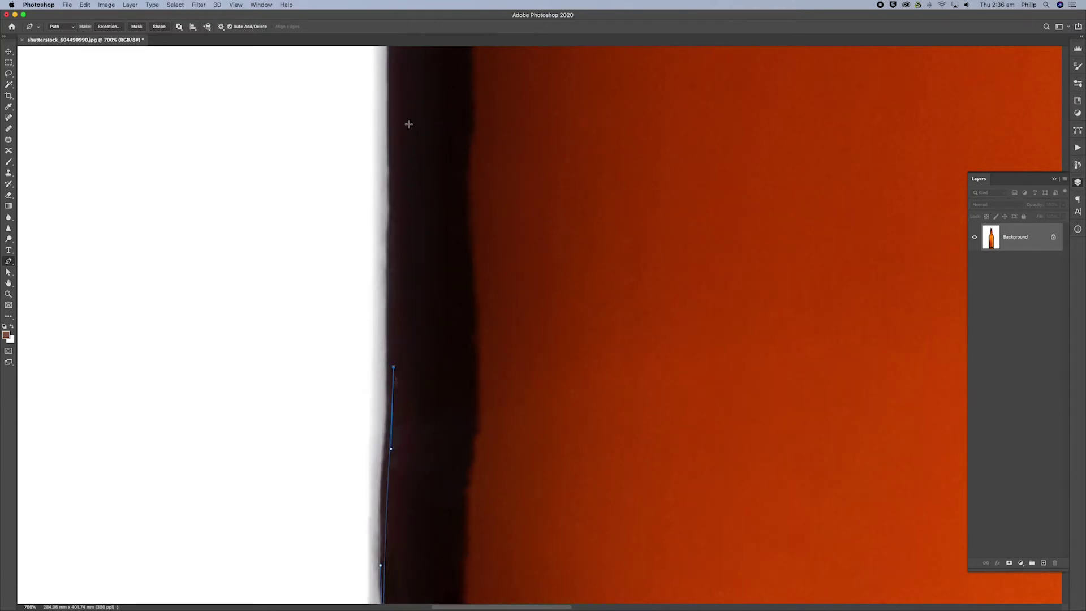
click(392, 79)
alt+click(459, 111)
alt+click(531, 150)
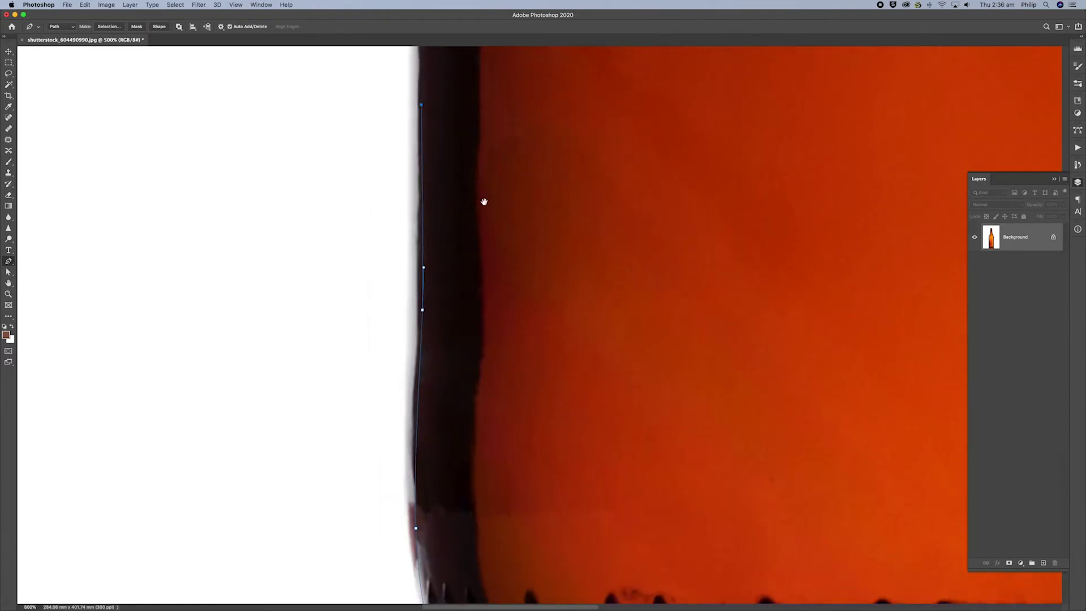
Run the path up the straight left edge of the body to just below the shoulder
scroll(482, 201, up, 6)
alt+click(460, 221)
alt+click(462, 221)
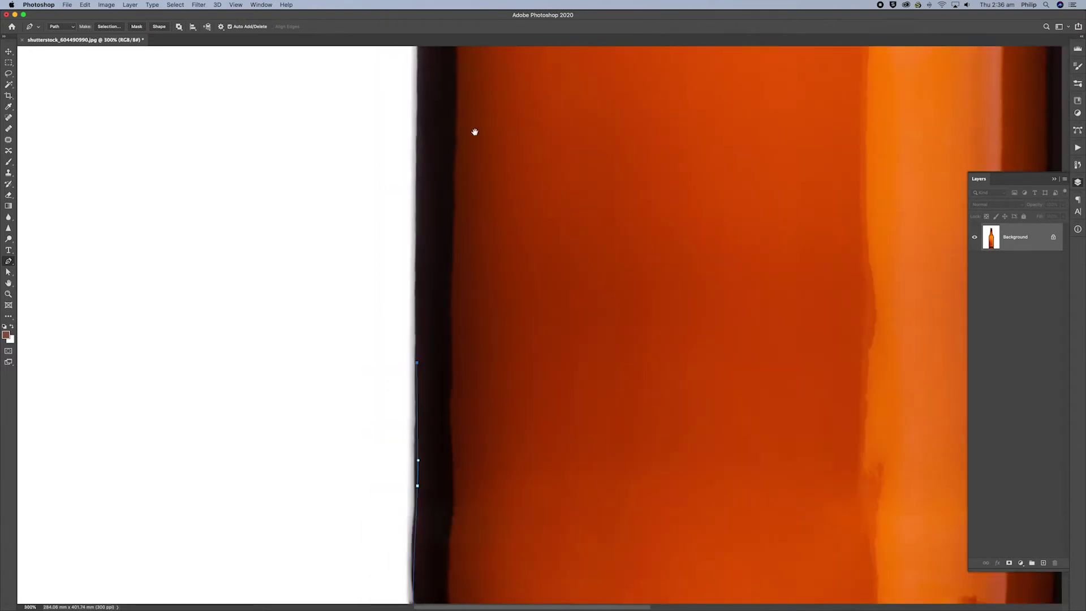
drag(473, 133, 468, 267)
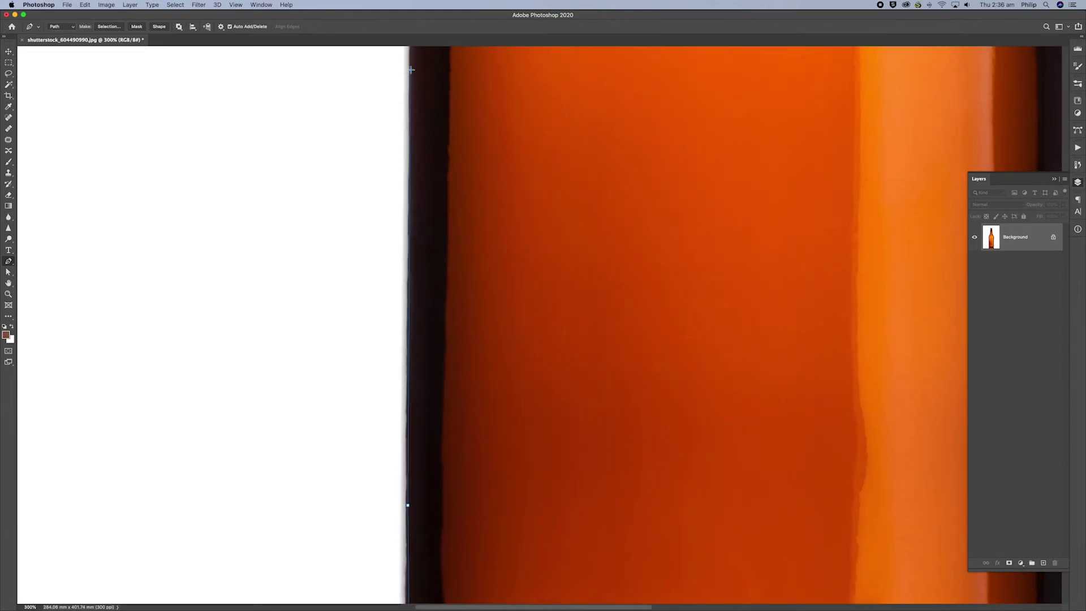
scroll(480, 442, down, 3)
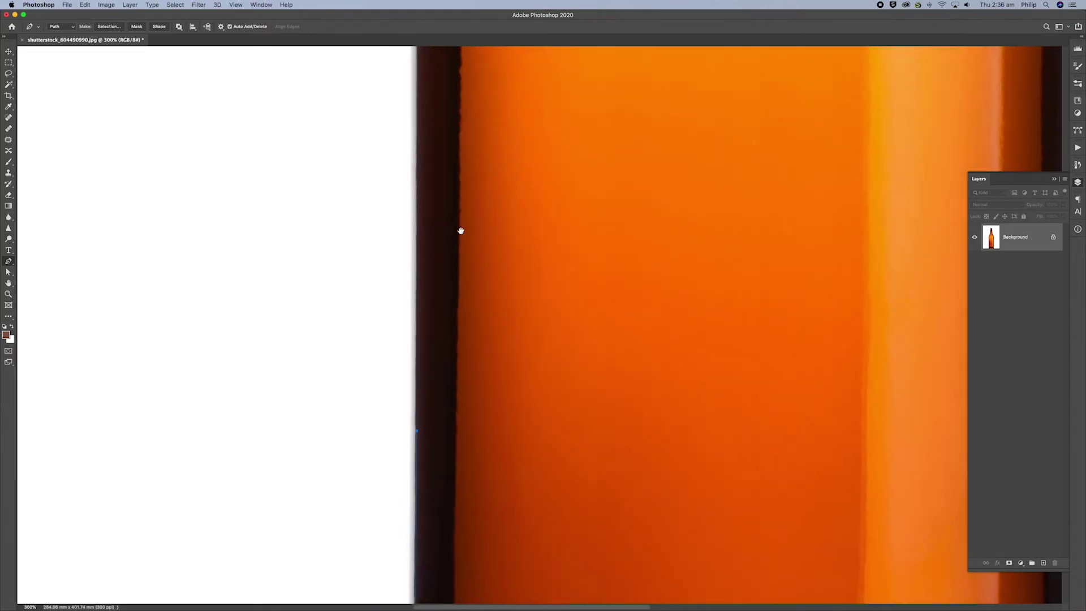
drag(461, 231, 462, 232)
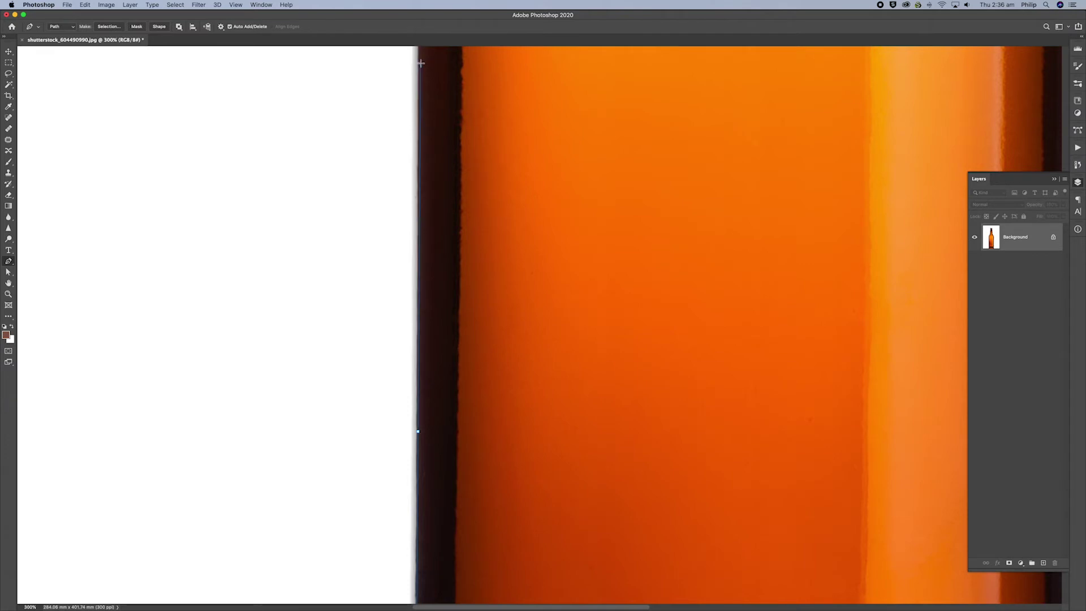
drag(481, 323, 493, 438)
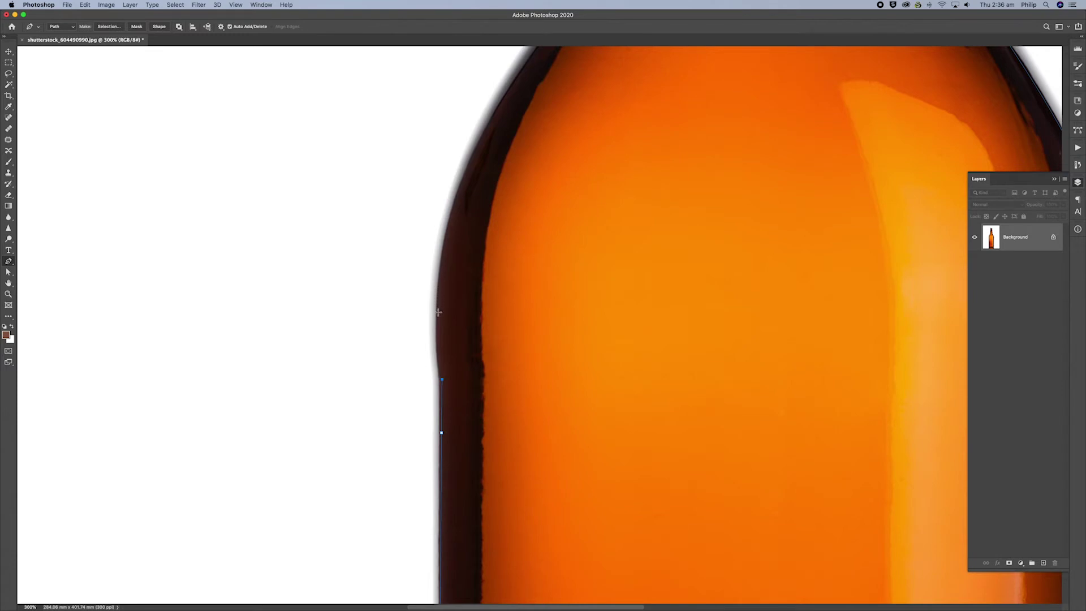
Curve the path around the bottle's left shoulder and into the base of the neck
drag(438, 311, 440, 289)
drag(487, 129, 538, 53)
scroll(504, 328, up, 5)
scroll(503, 328, left, 1)
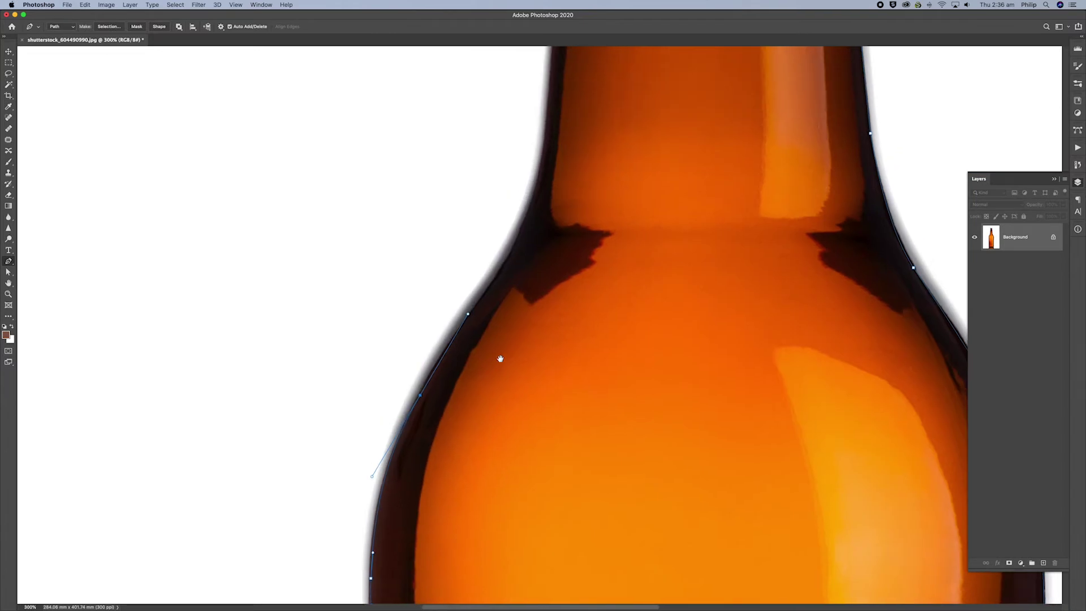
drag(531, 208, 543, 163)
scroll(565, 101, up, 5)
scroll(565, 102, right, 1)
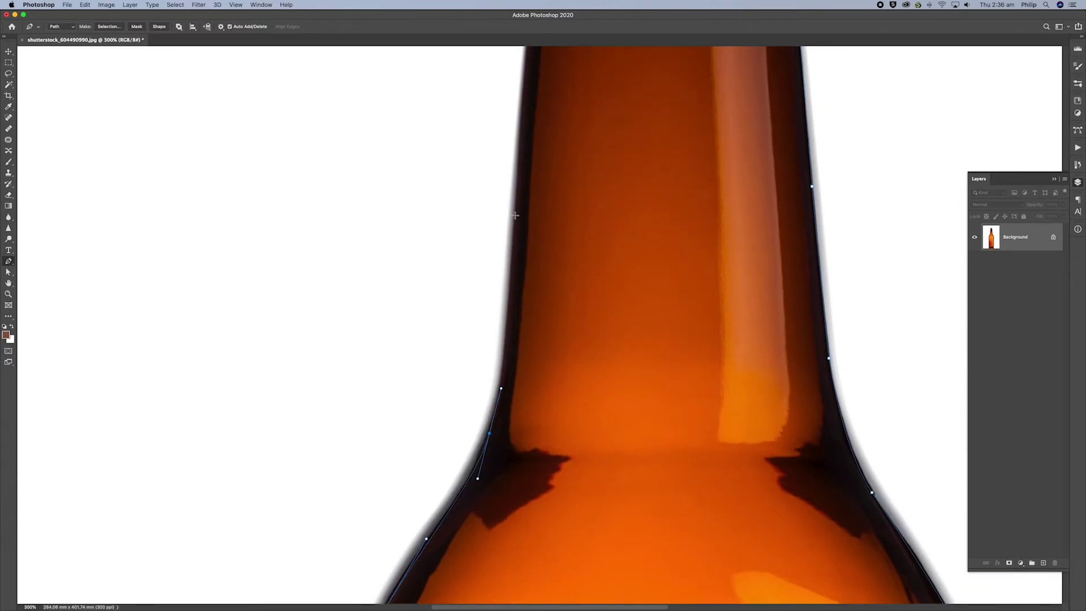
Trace the left edge of the neck up to just below the glass lip under the cap
drag(516, 215, 518, 188)
drag(514, 245, 510, 343)
scroll(543, 300, up, 5)
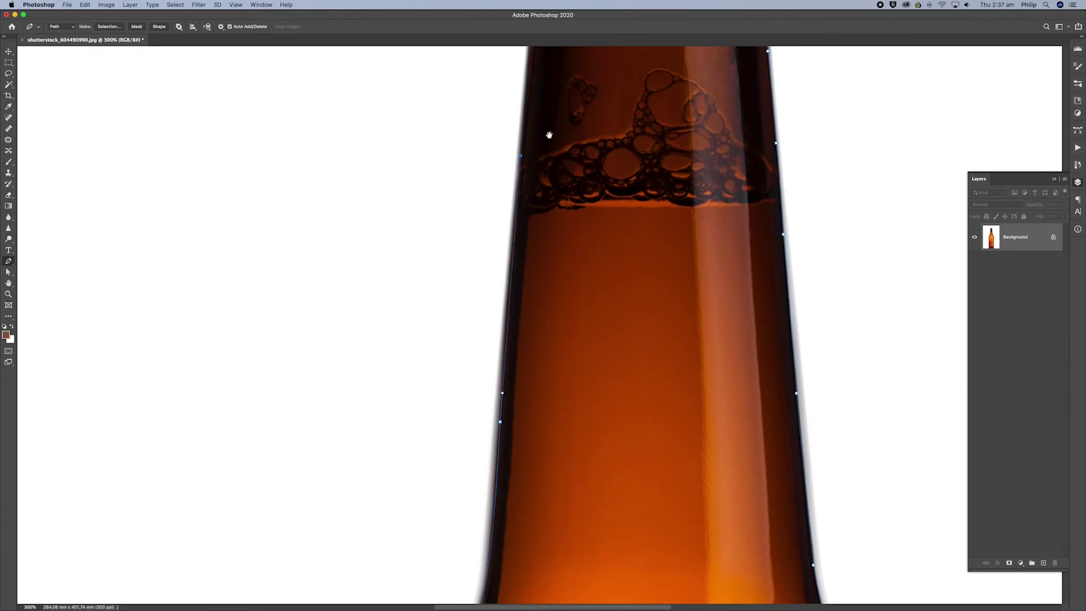
drag(546, 161, 543, 291)
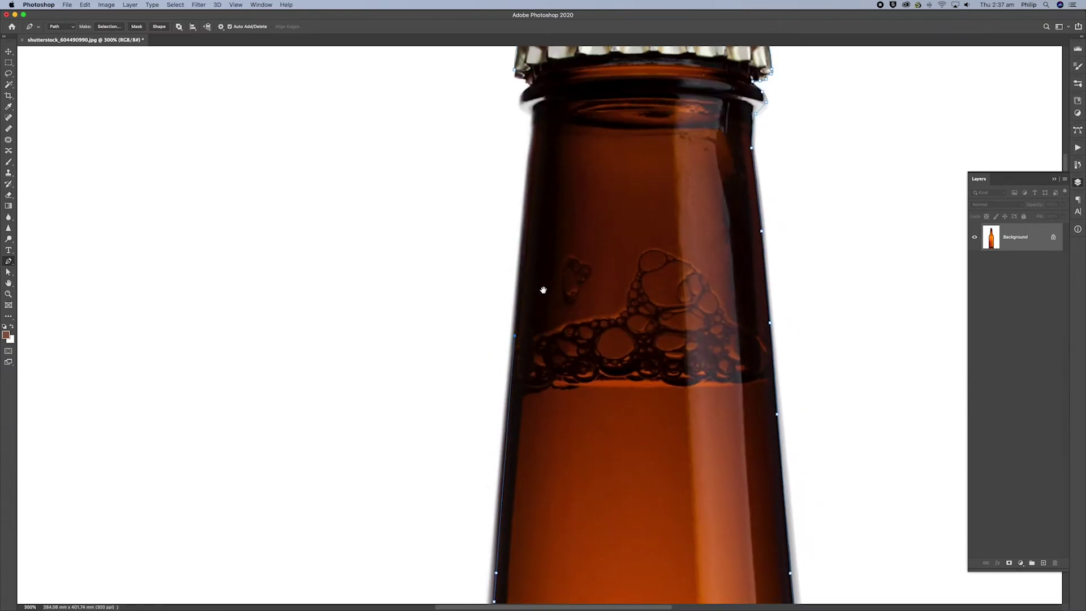
click(533, 127)
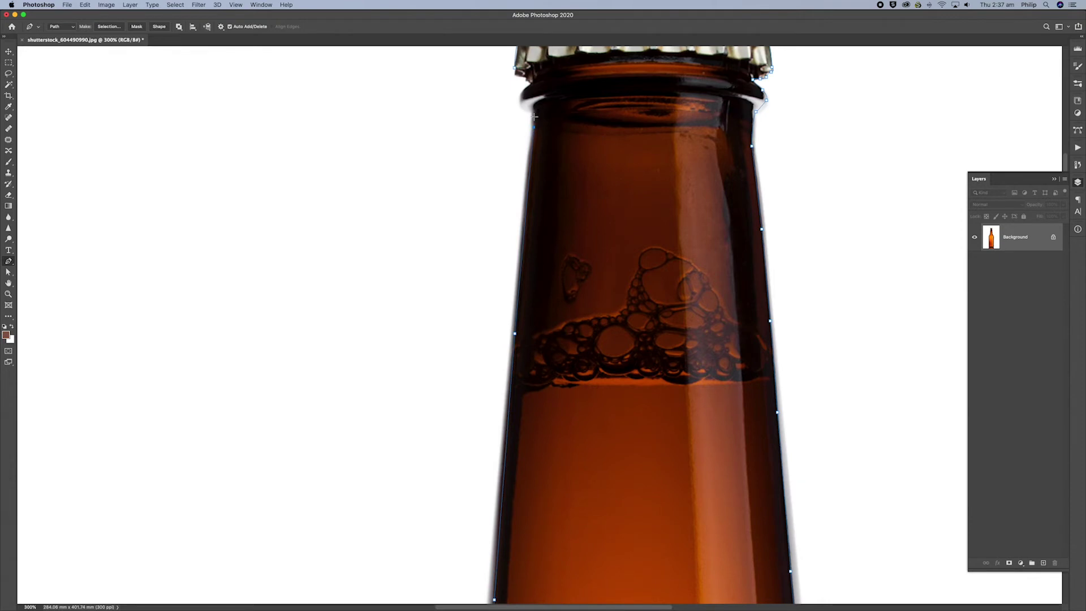
Trace the left side of the glass lip and bottle cap, and close the path at its starting anchor
click(525, 88)
scroll(517, 170, up, 5)
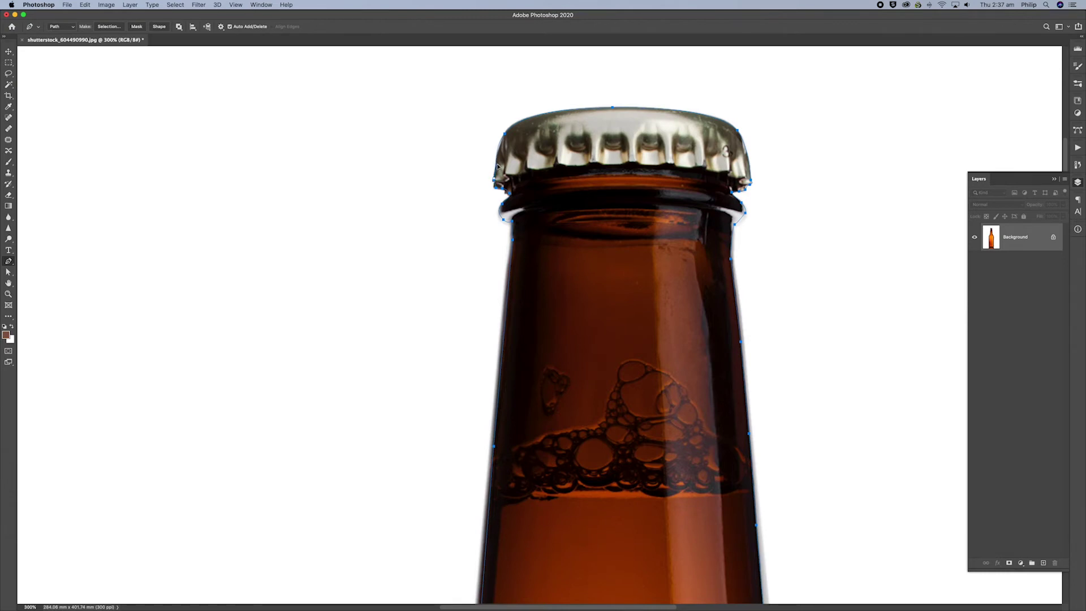
click(507, 135)
click(734, 225)
Save the bottle's work path as Path 1
click(1078, 132)
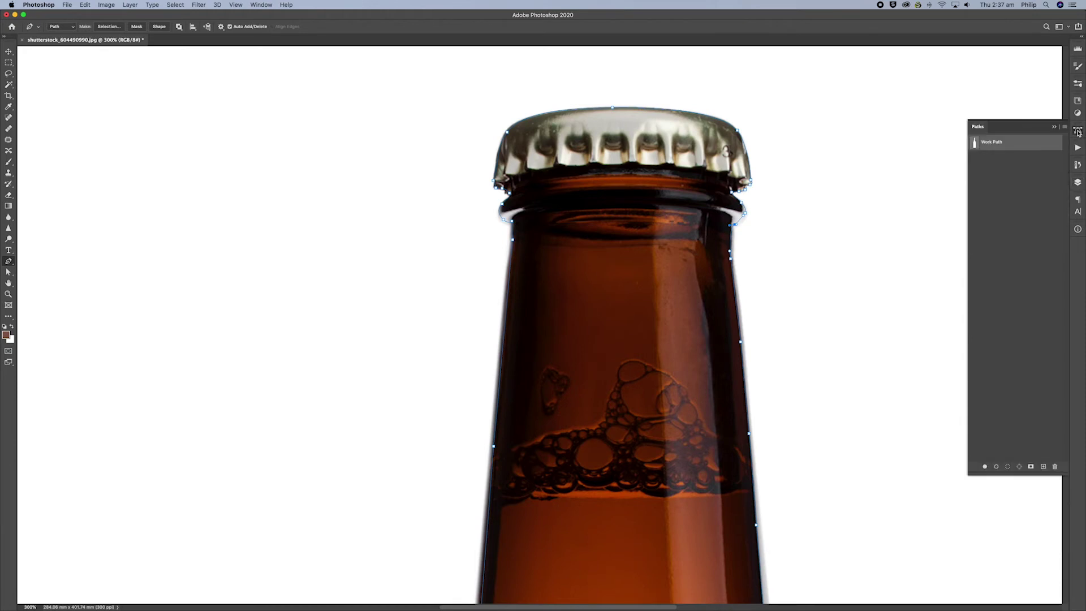
double_click(1011, 144)
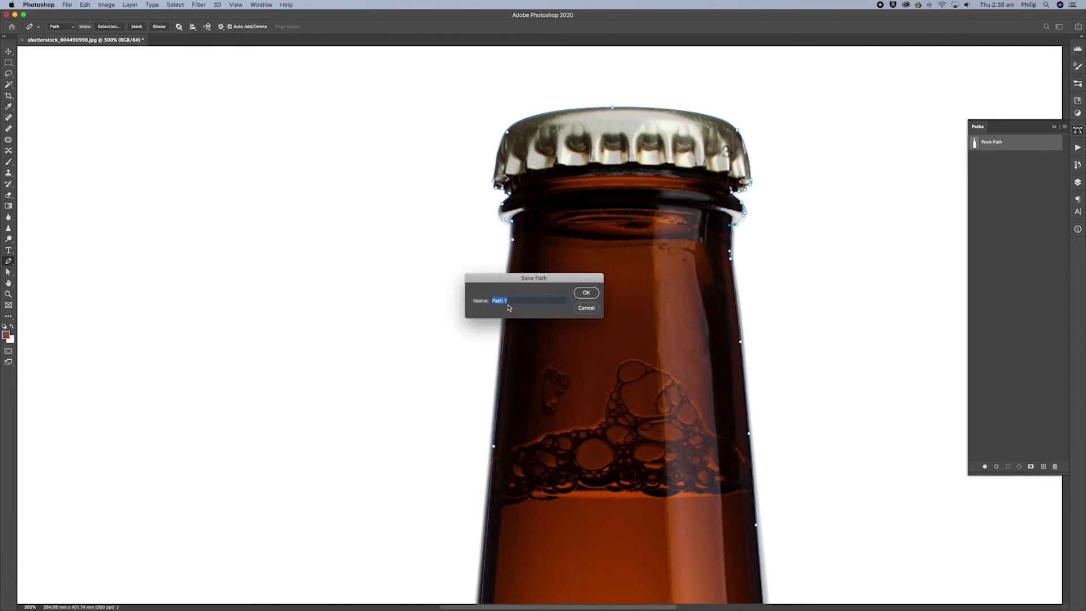
click(585, 292)
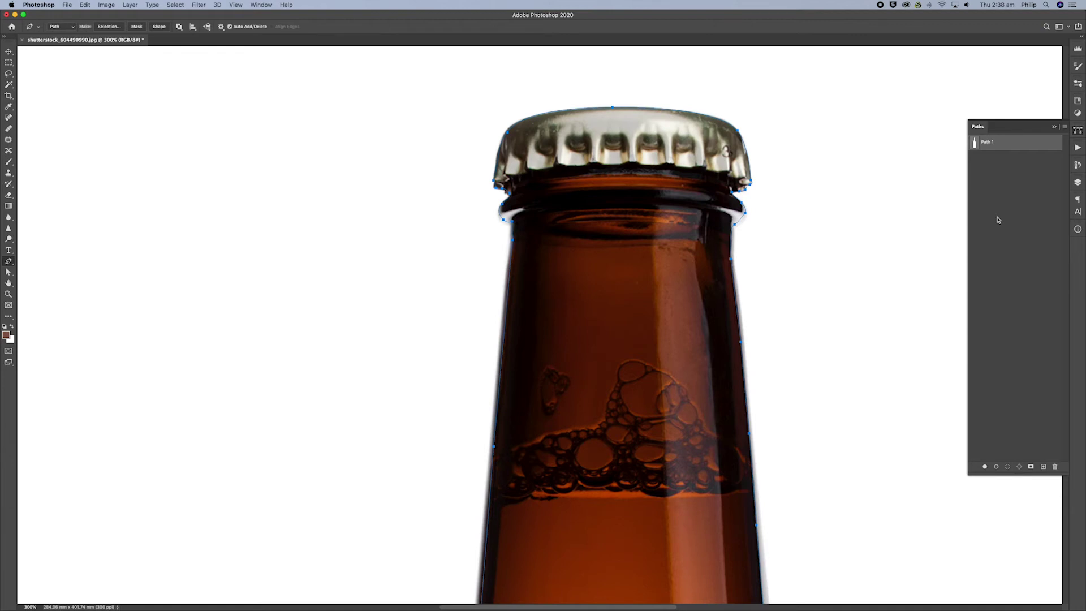
Convert Path 1 into a new anti-aliased selection with a feather radius of 0 pixels
key(super+0)
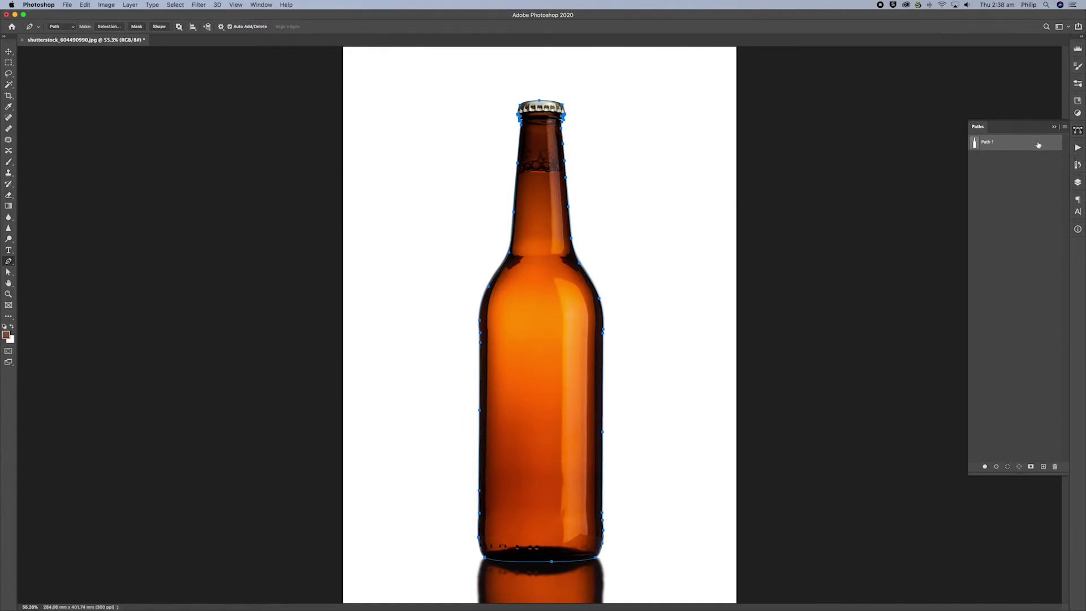
click(1077, 182)
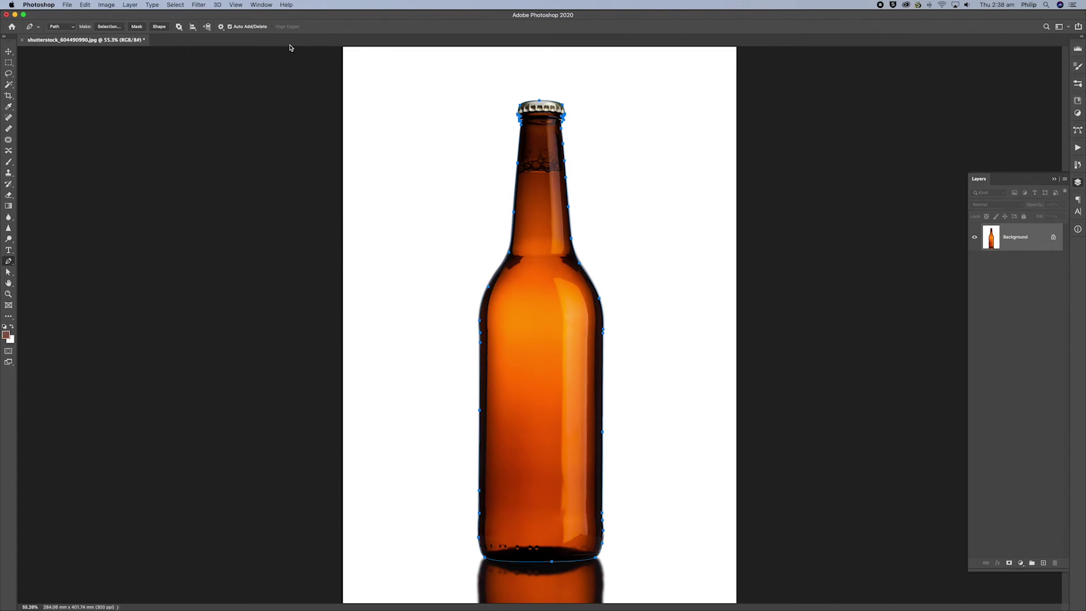
click(1078, 130)
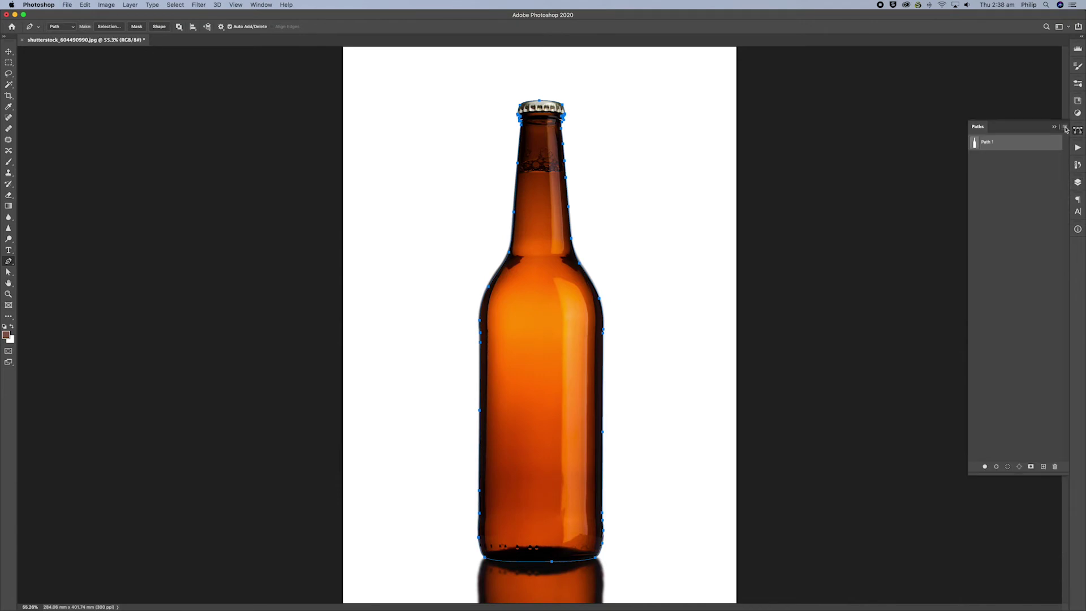
click(1065, 127)
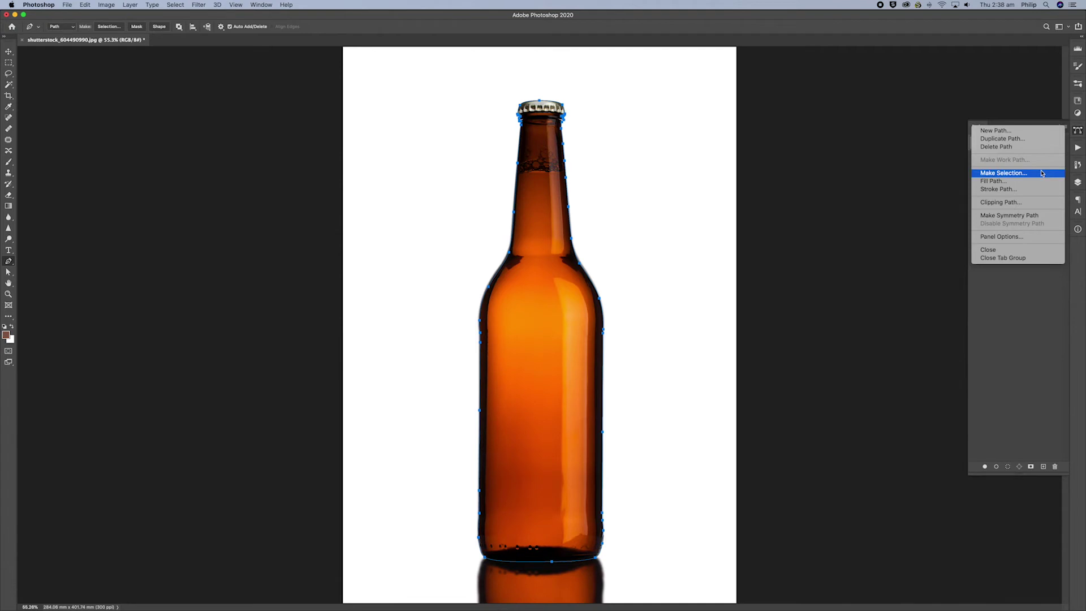
click(1003, 173)
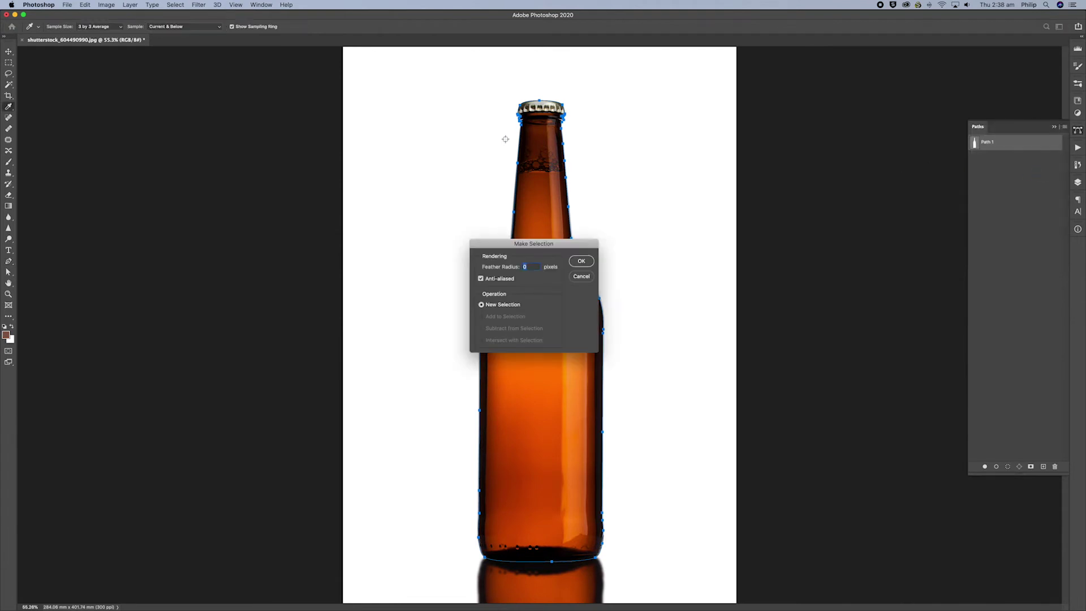
click(581, 261)
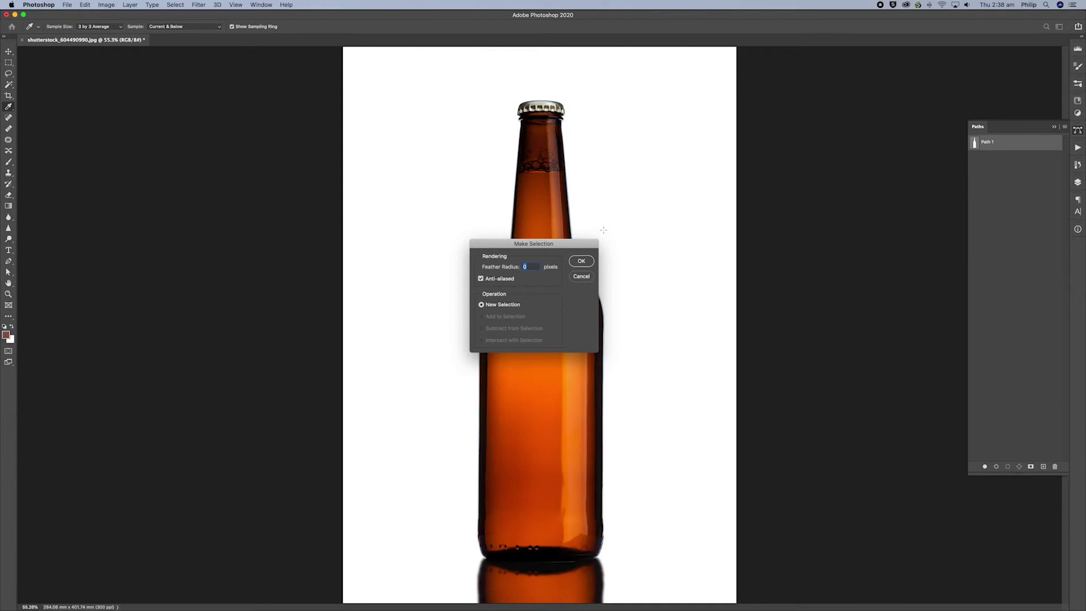
key(p)
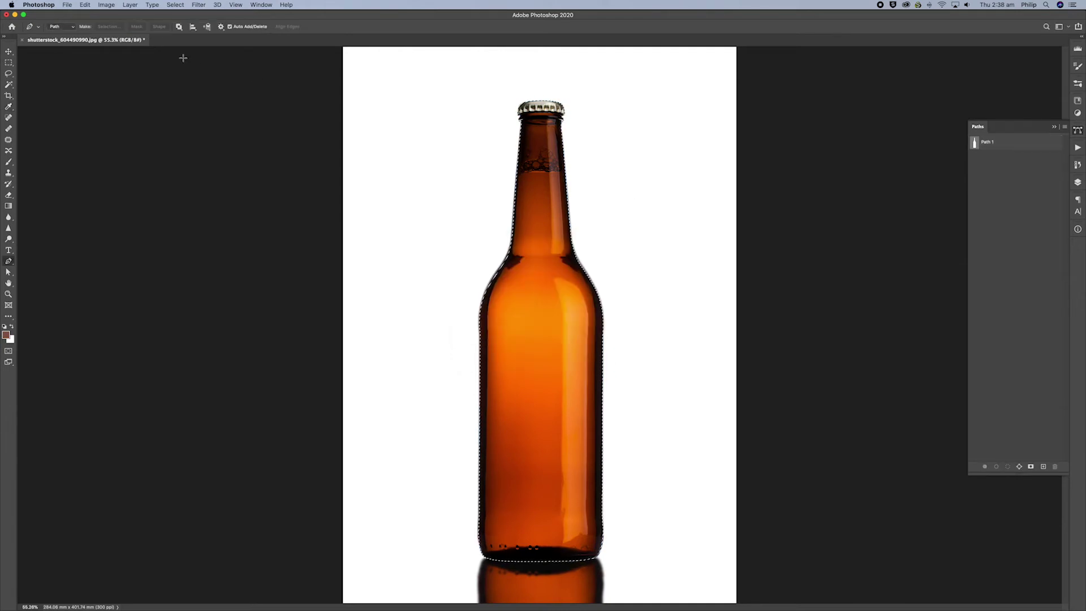
Copy the selected bottle and paste it onto its own layer
click(85, 5)
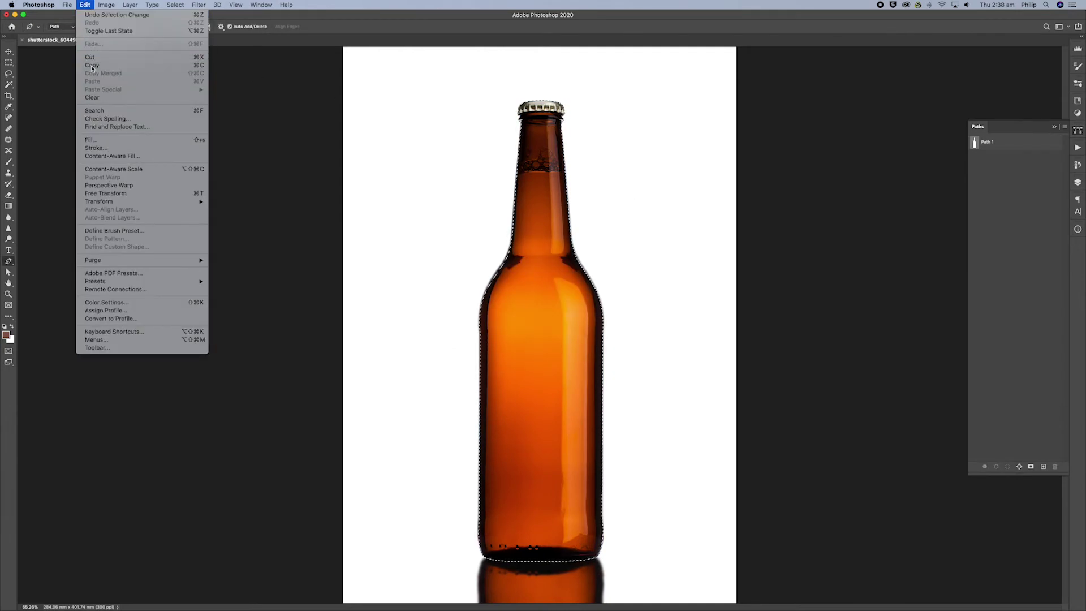
click(88, 7)
click(86, 5)
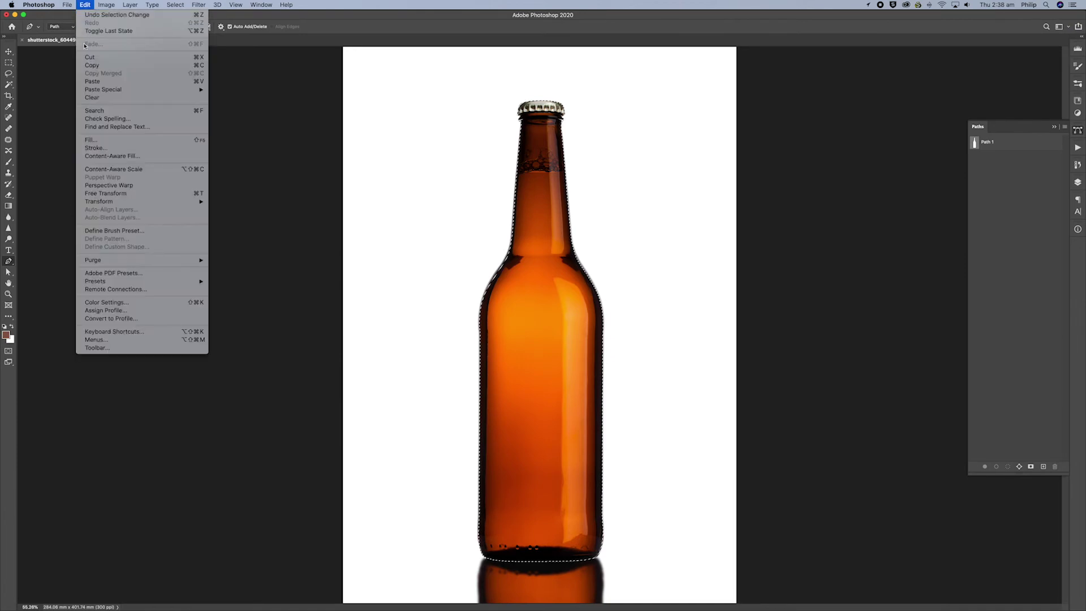
click(89, 81)
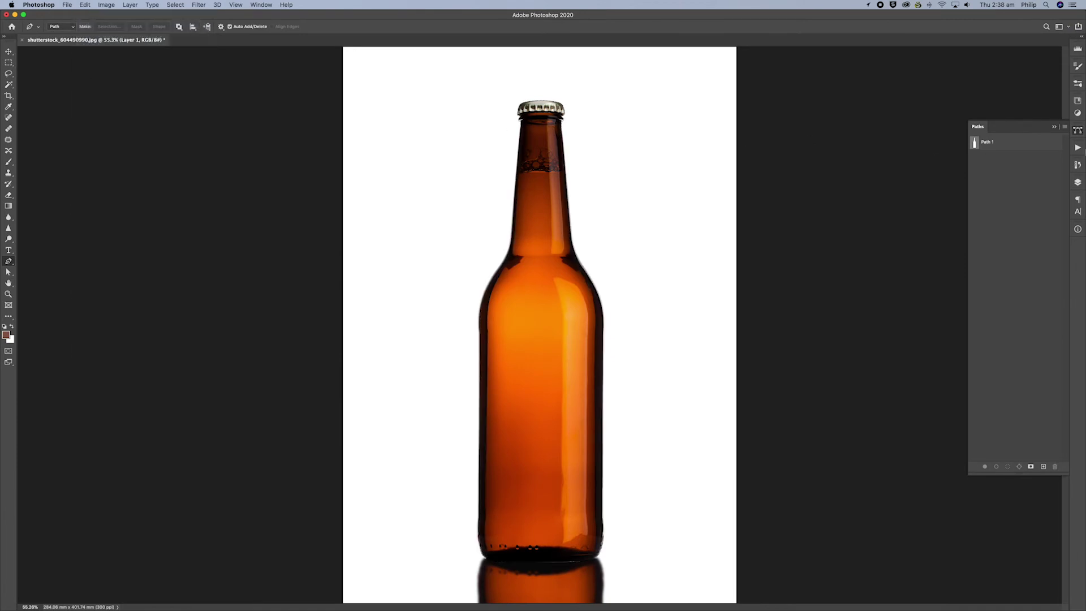
Hide the Background layer to check the cut-out bottle against transparency
click(1078, 183)
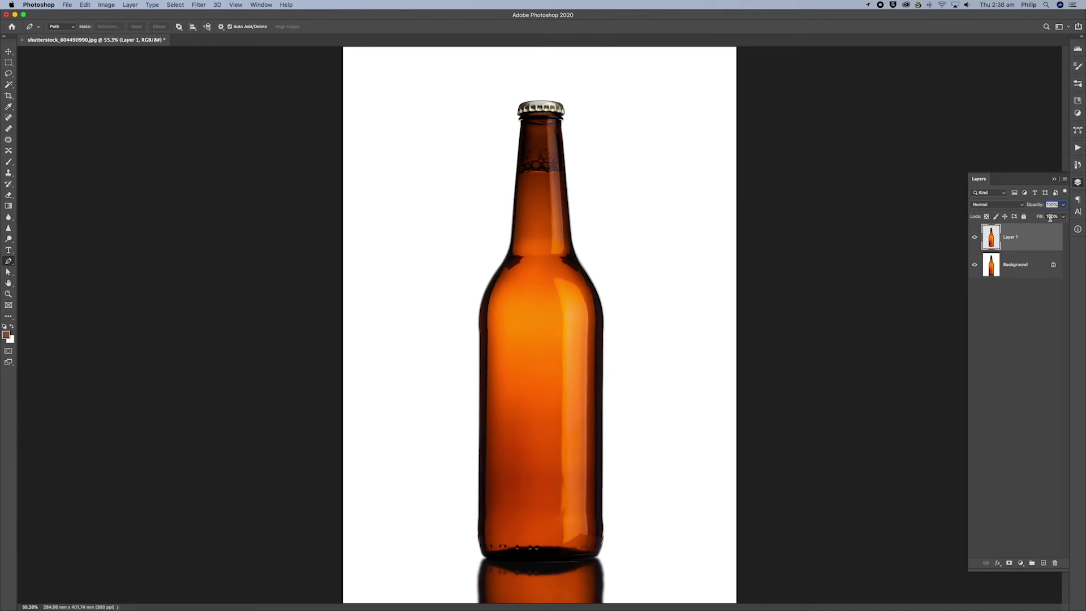
click(975, 266)
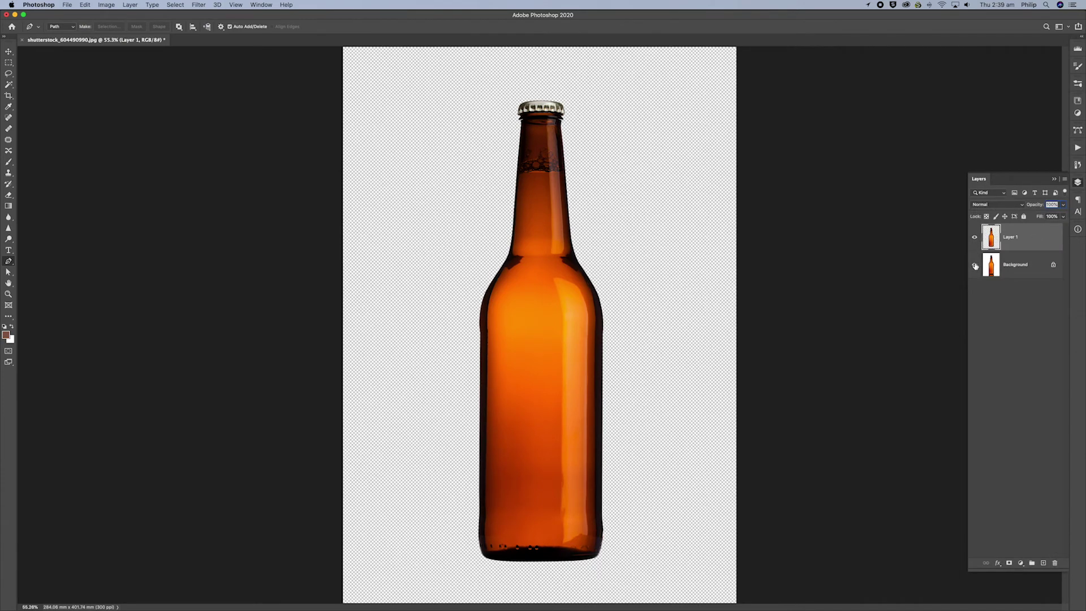
click(974, 265)
click(975, 265)
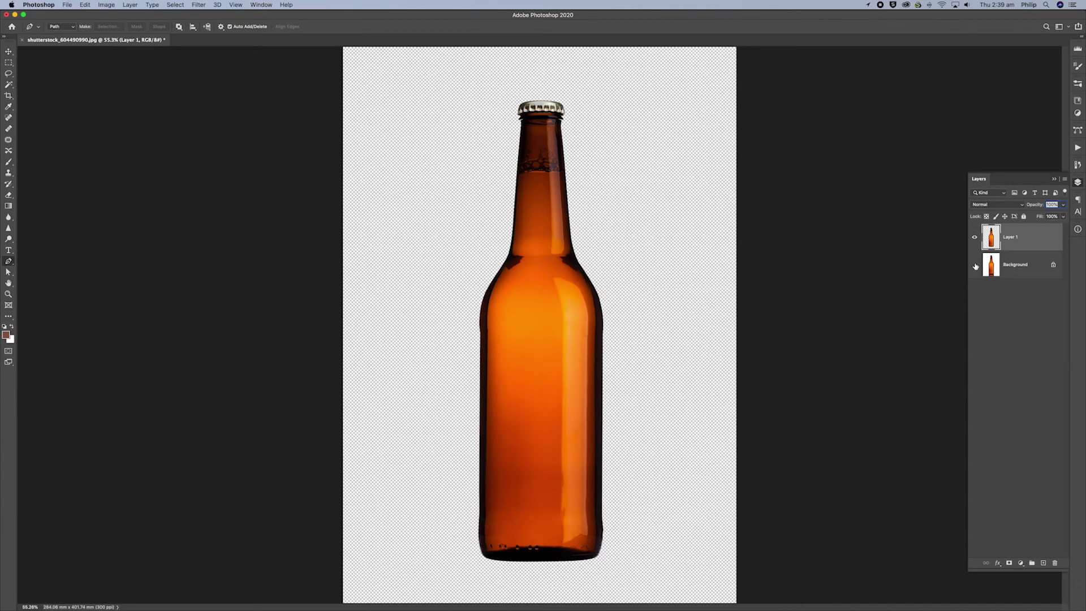
click(588, 307)
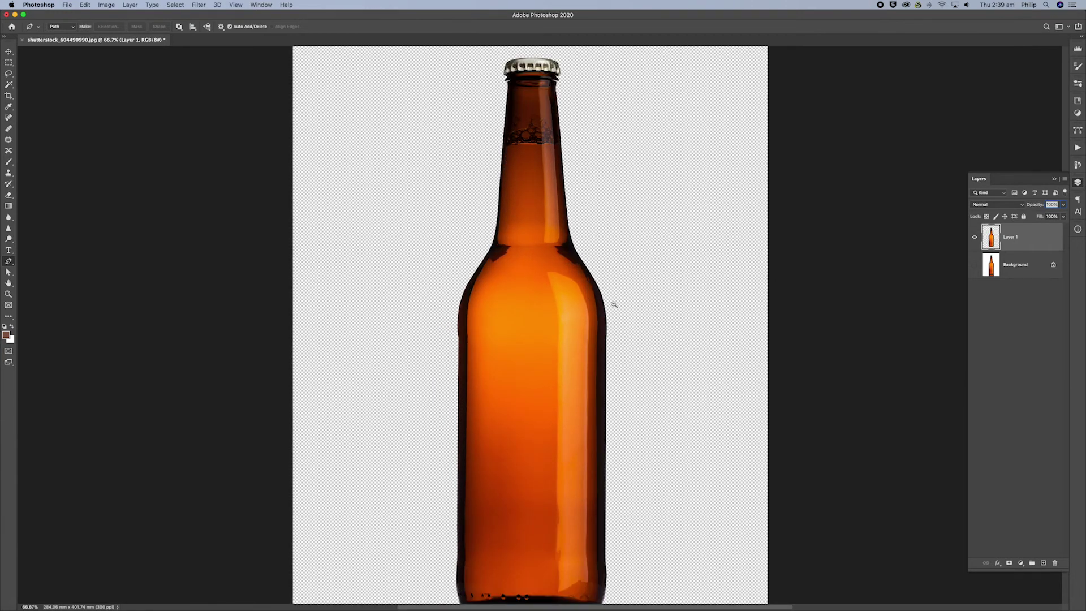
alt+click(614, 304)
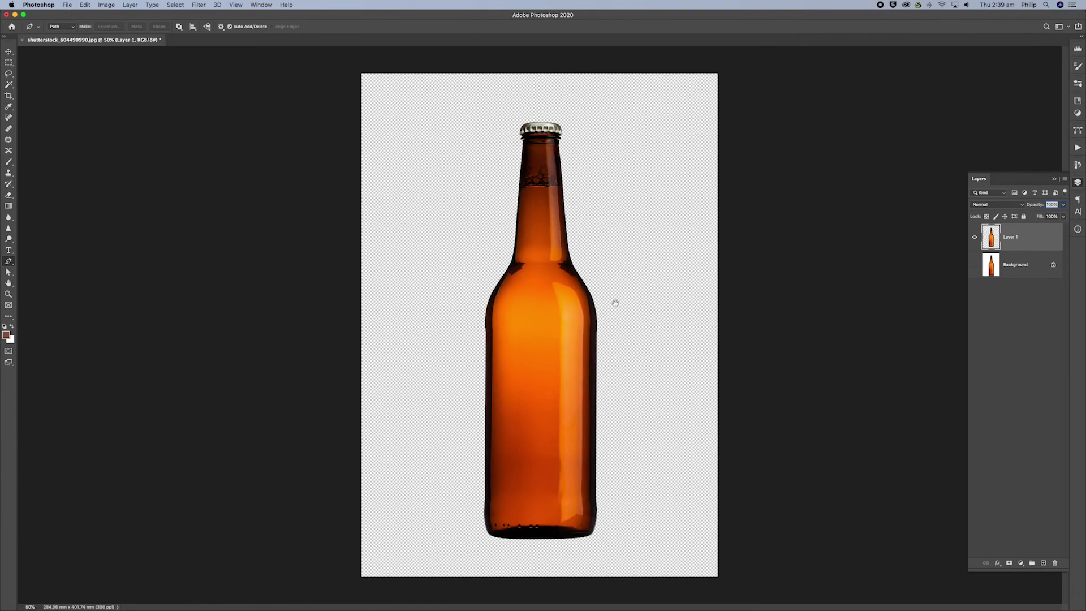
Add an empty layer between the Background and the cut-out bottle, shortening the layer list's window
click(1014, 267)
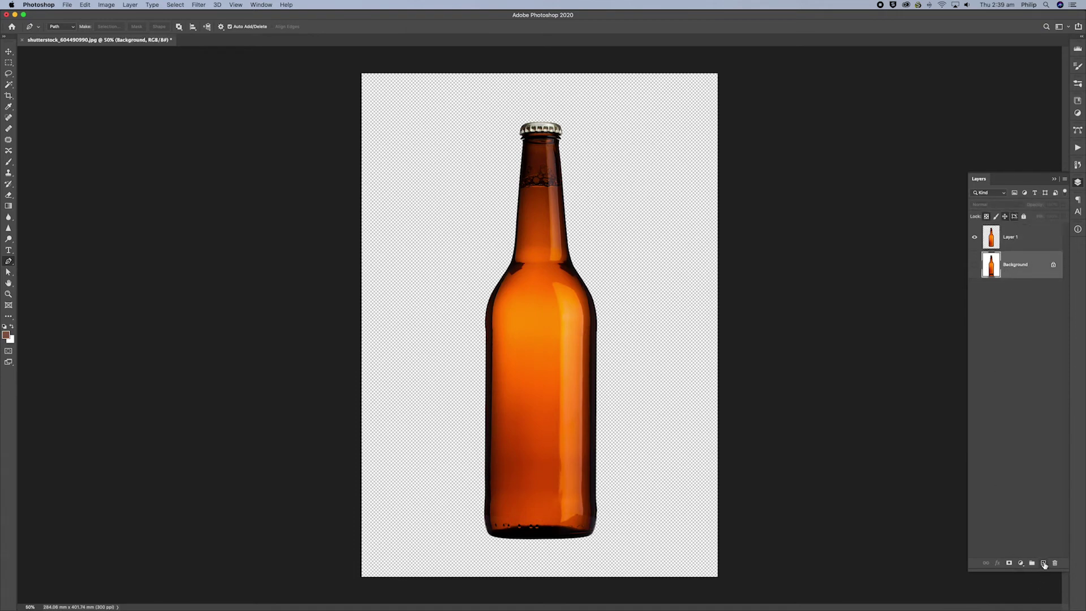
drag(1045, 570, 1049, 362)
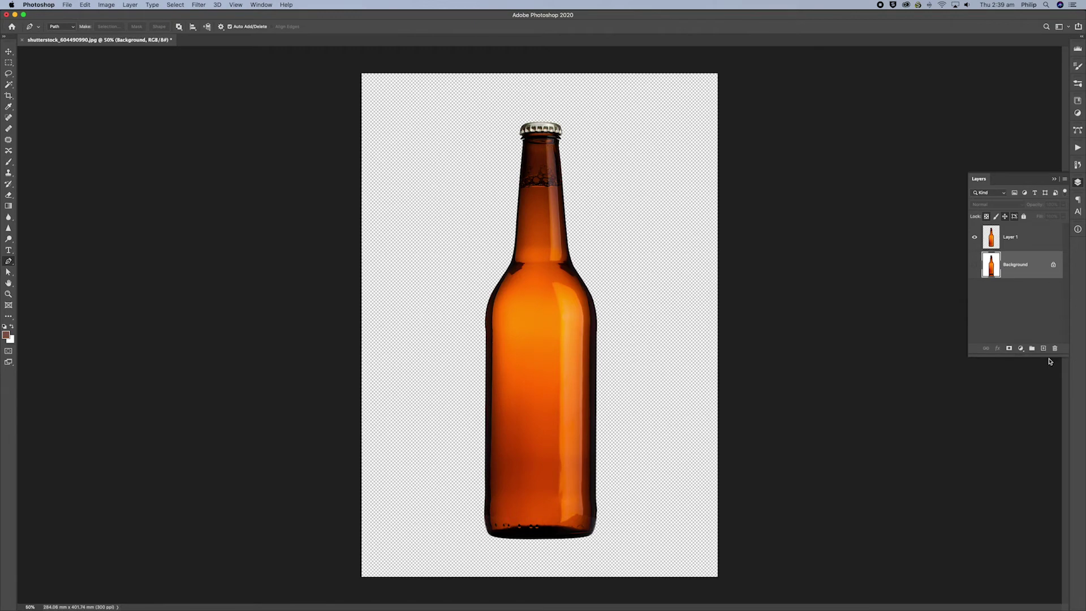
click(1043, 349)
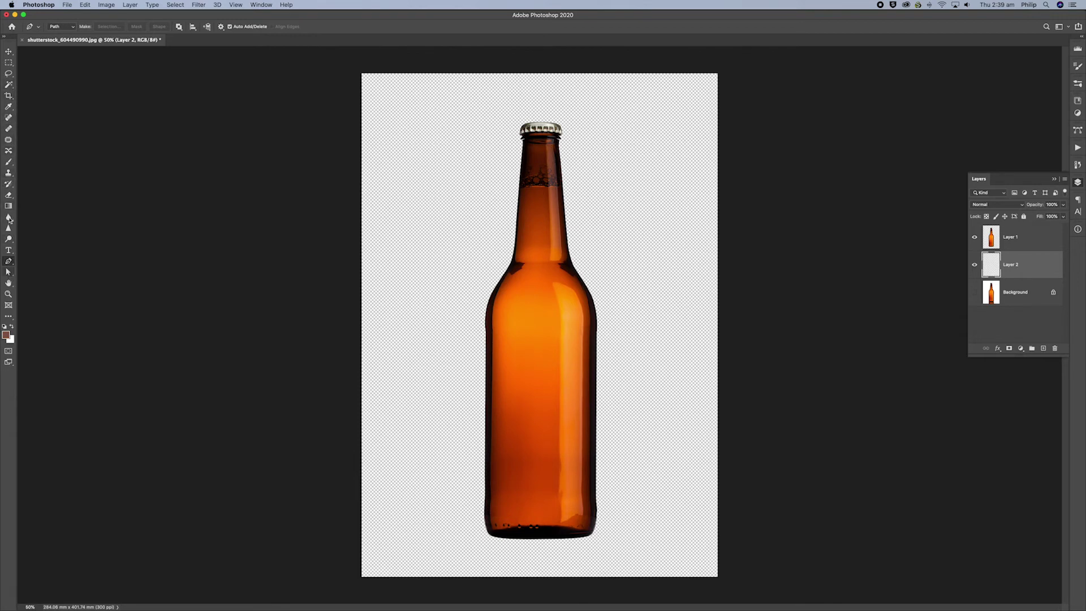
Fill the empty layer beneath the cut-out bottle with orange sampled from the bottle, in Normal mode at 100% opacity
click(8, 106)
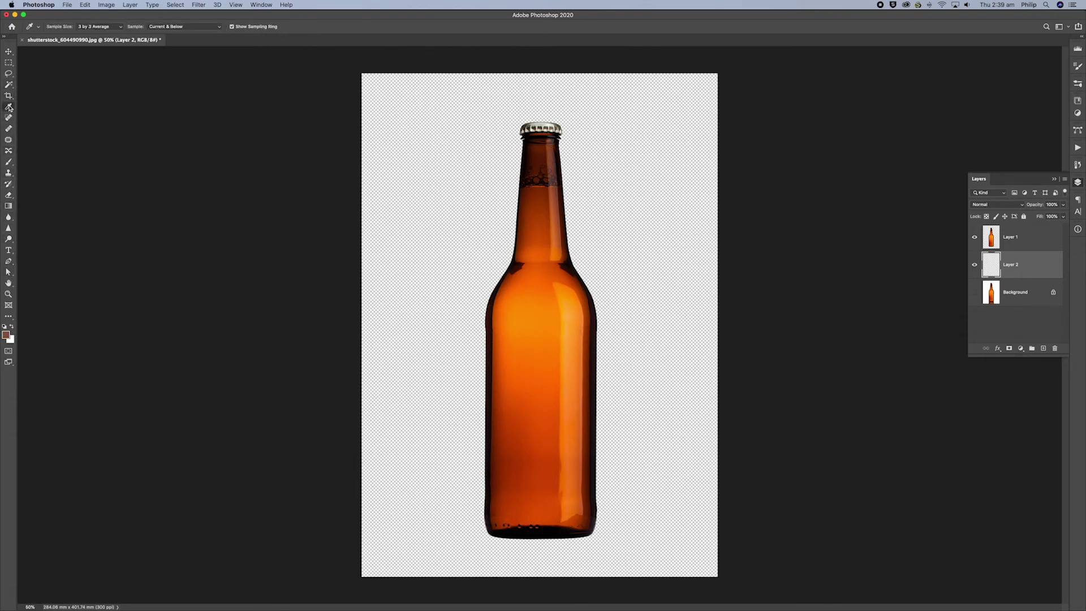
click(1001, 238)
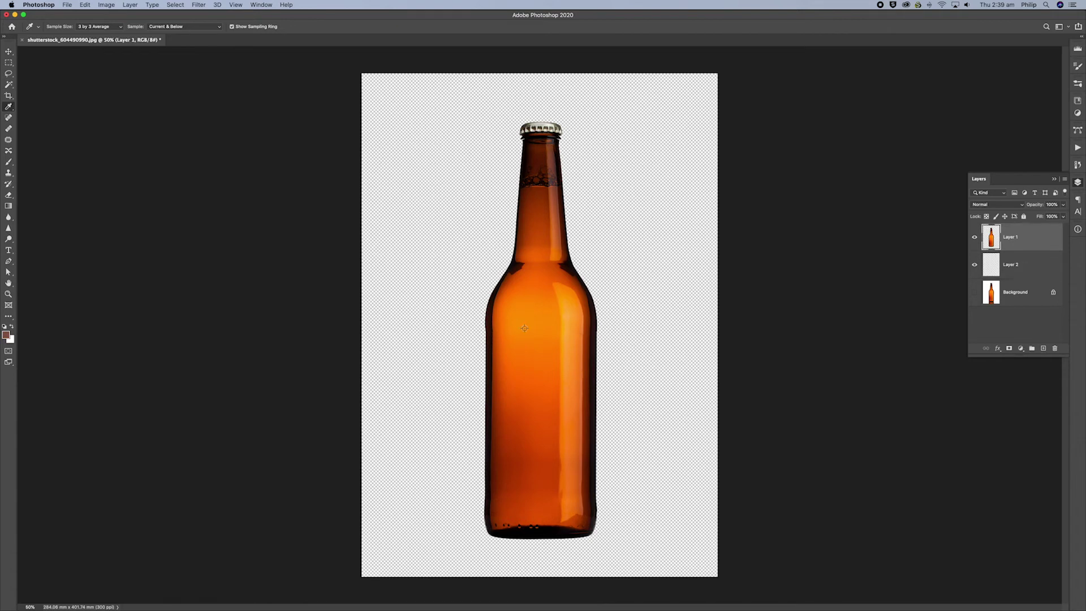
click(544, 295)
click(1029, 270)
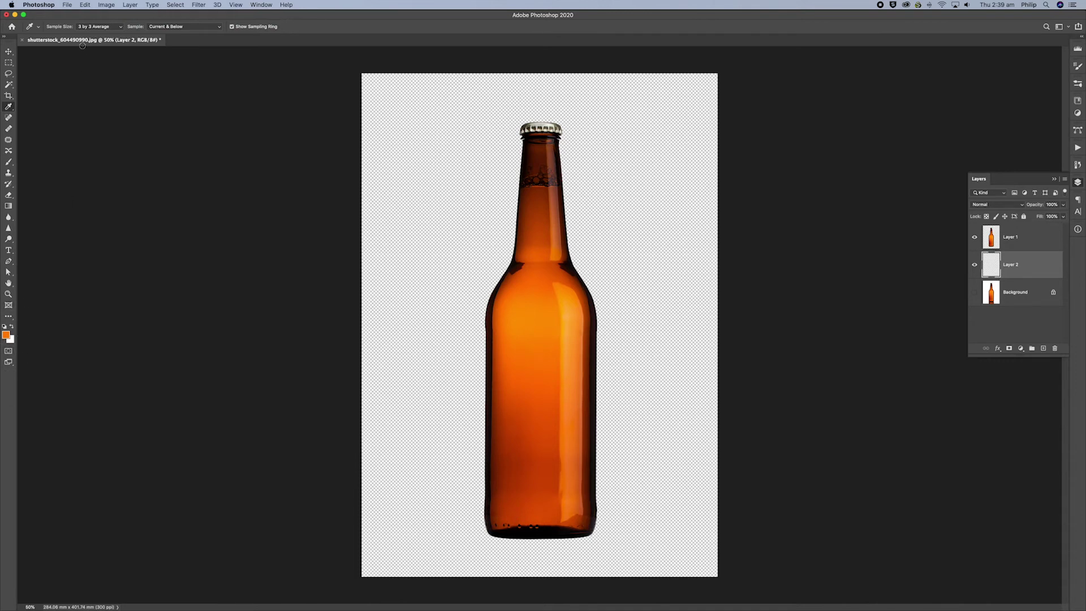
click(85, 5)
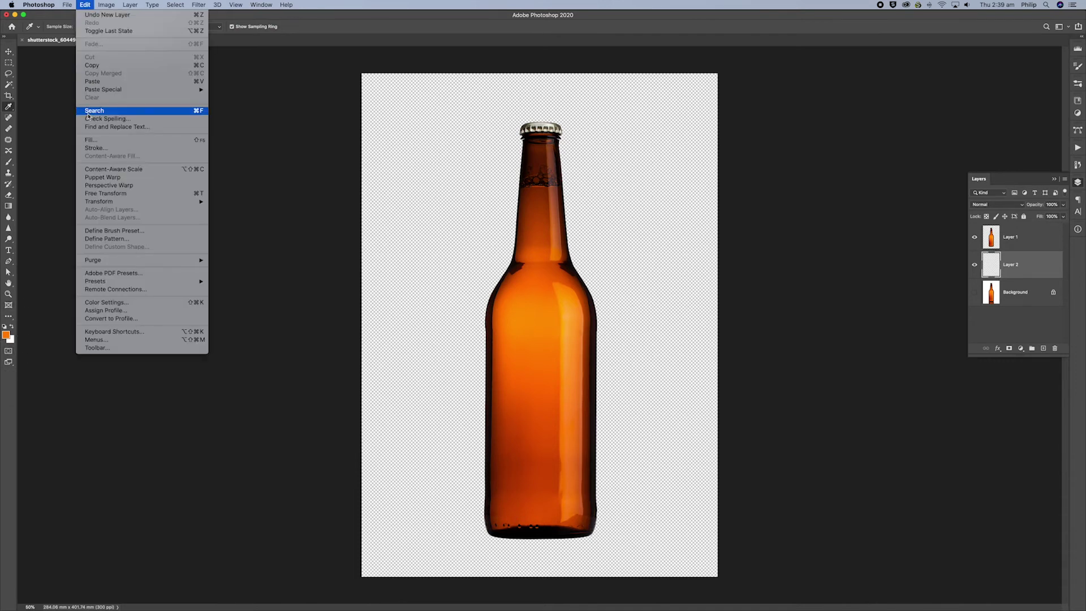
click(89, 140)
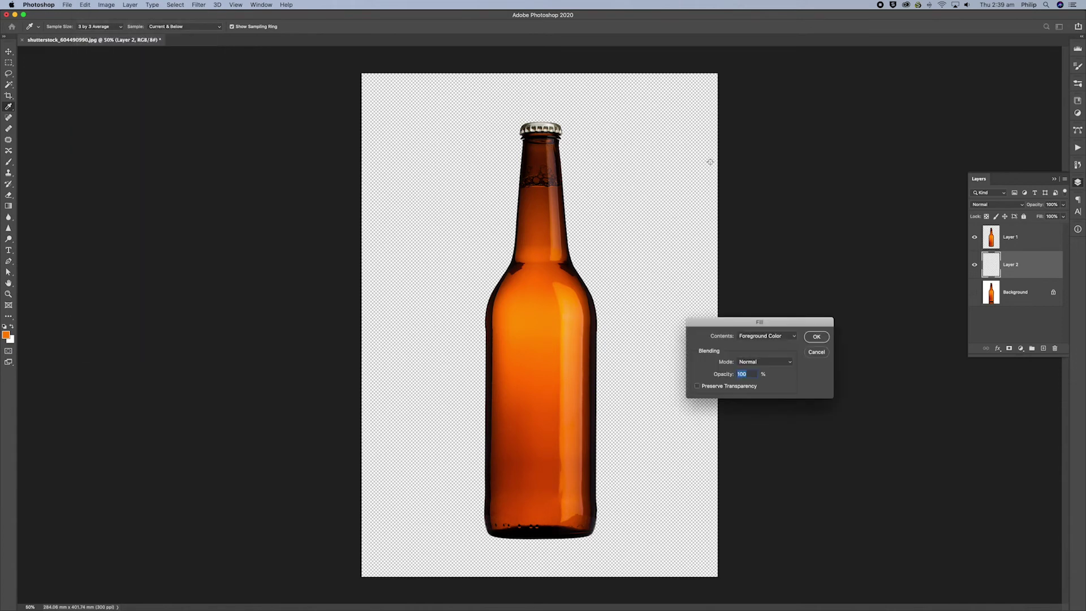
click(817, 338)
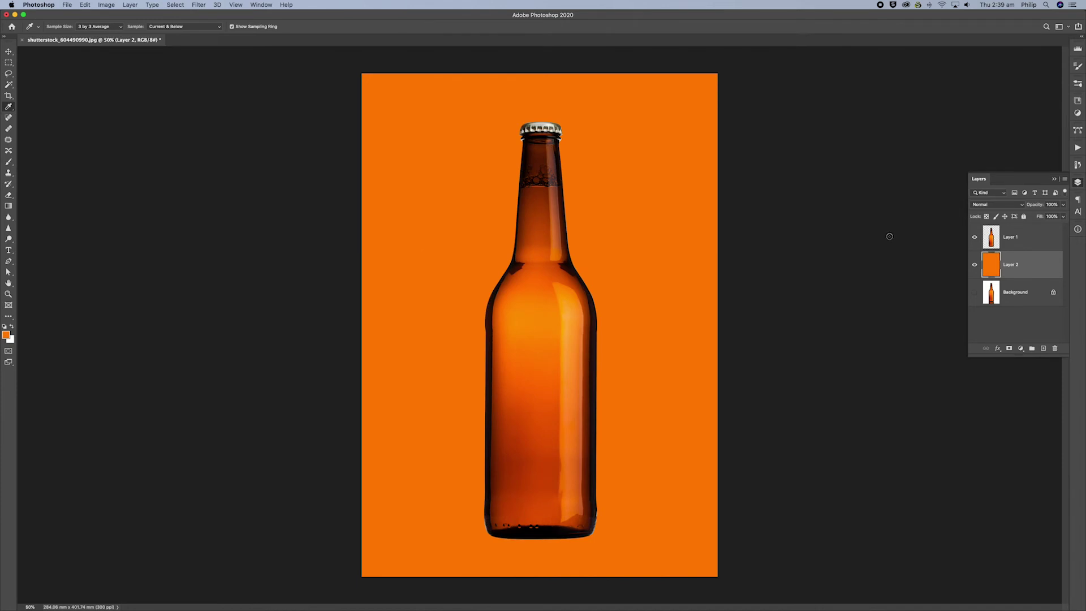
Convert Path 1 into a new anti-aliased selection again, with a feather radius of 0 pixels
super+click(523, 511)
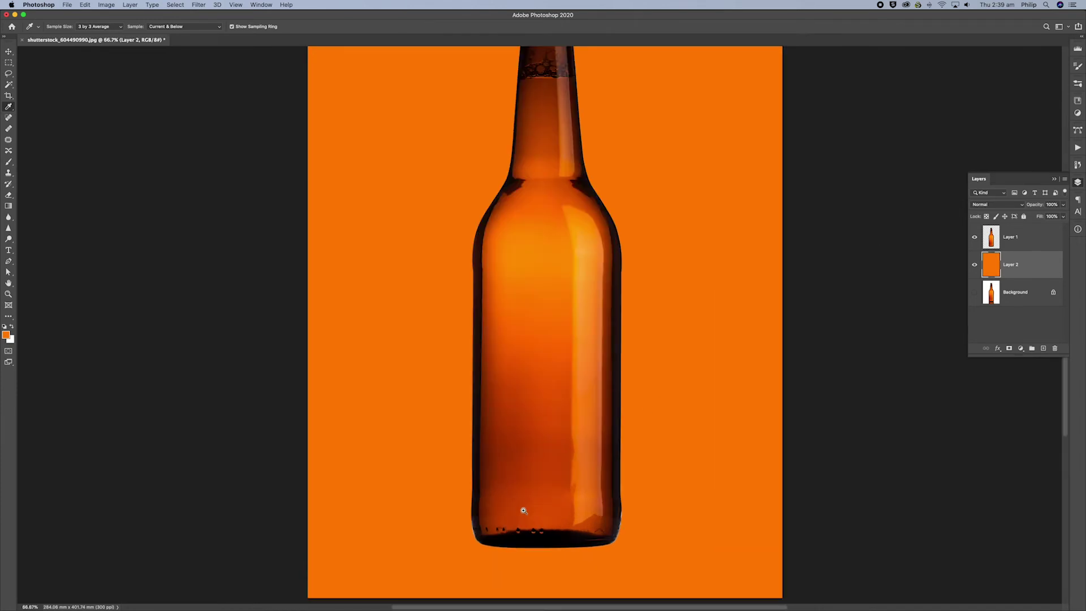
drag(523, 510, 638, 475)
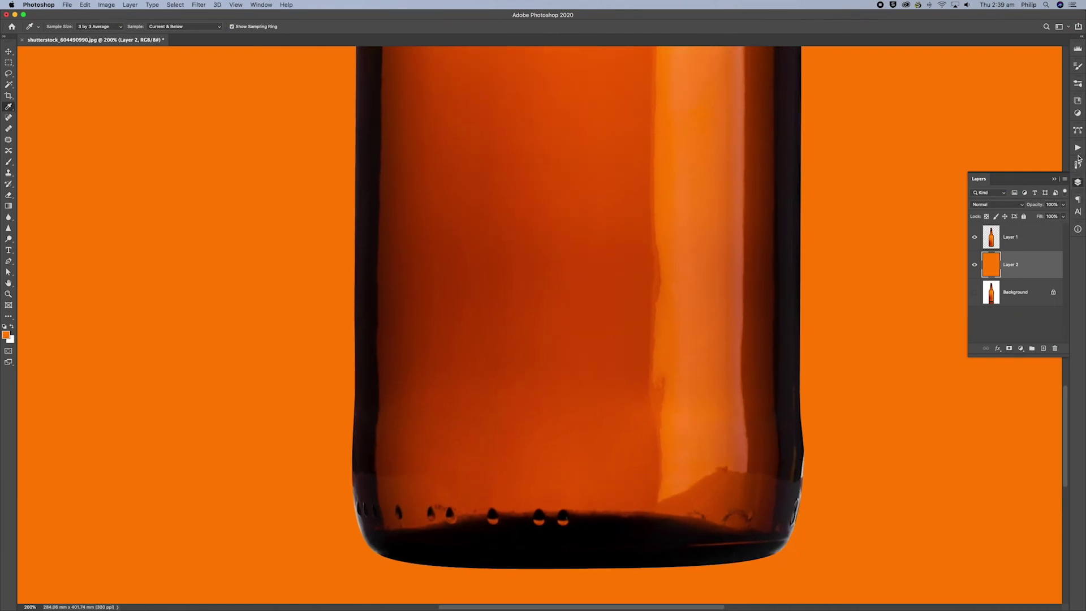
click(1078, 130)
click(1045, 142)
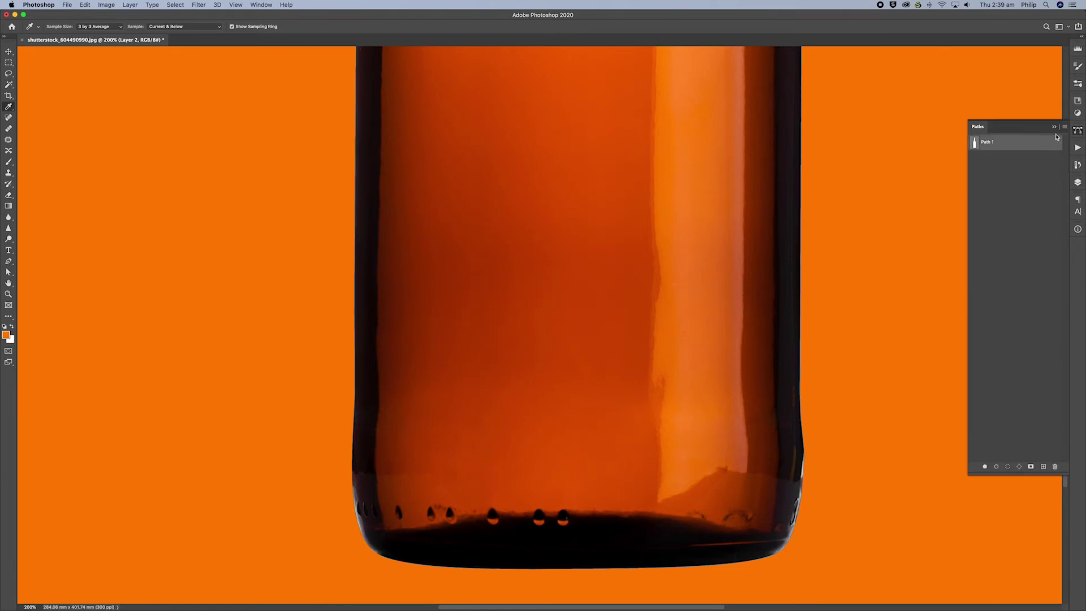
click(1066, 127)
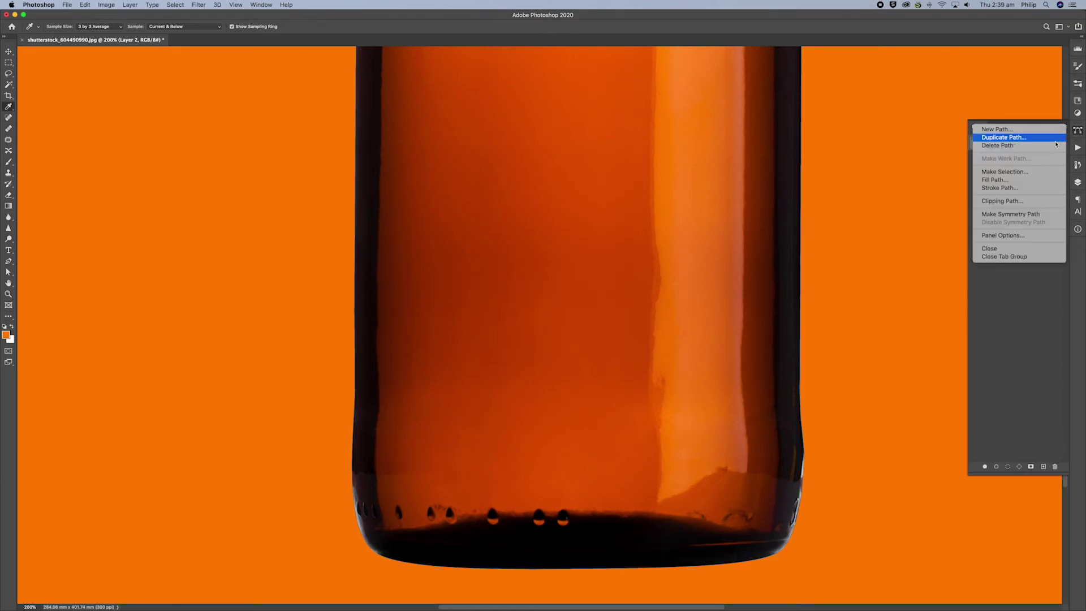
click(1037, 173)
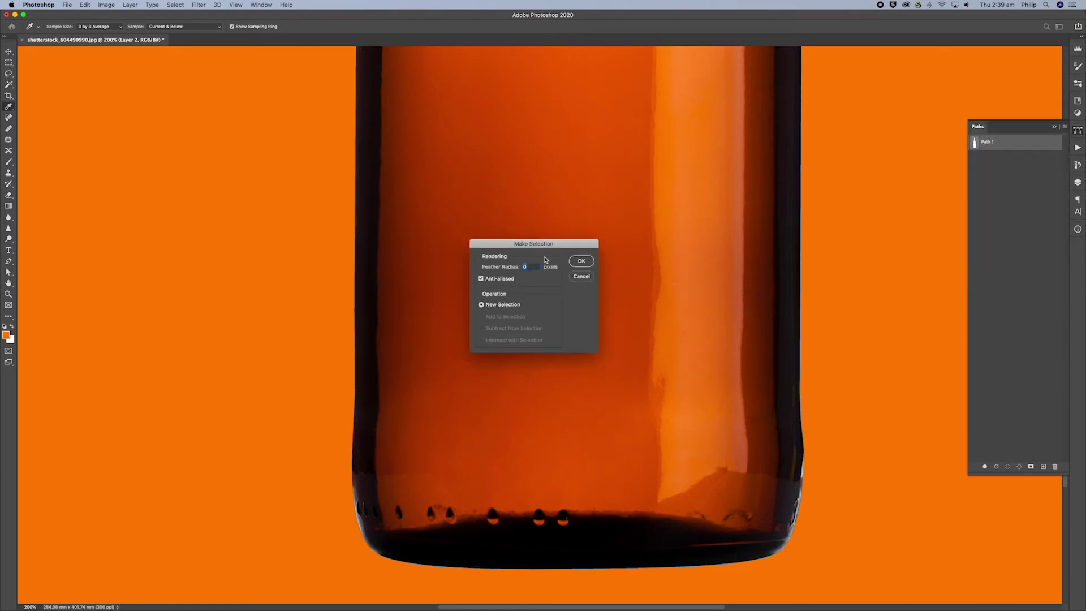
click(582, 261)
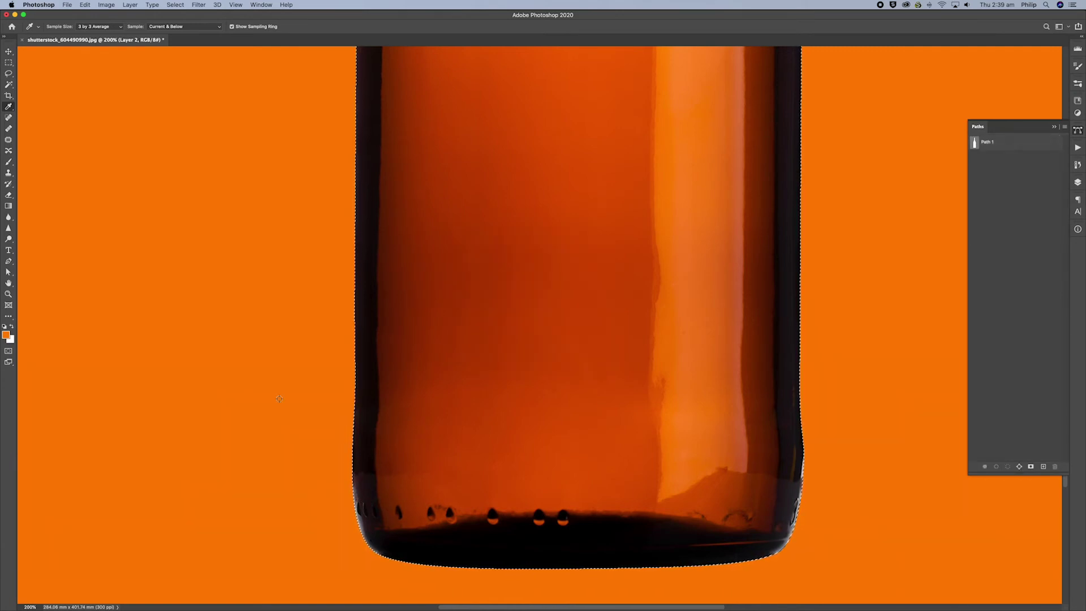
On Layer 1, use a small Clone Stamp to cover the white edge reflections at both lower corners of the bottle with dark glass
click(10, 172)
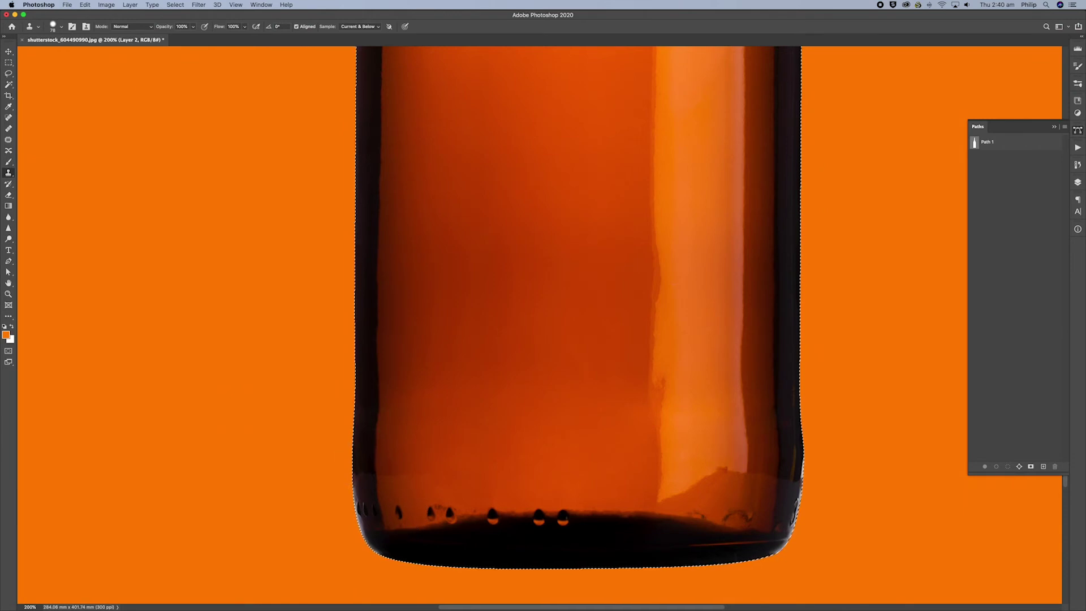
click(61, 26)
drag(52, 50, 47, 73)
alt+click(374, 539)
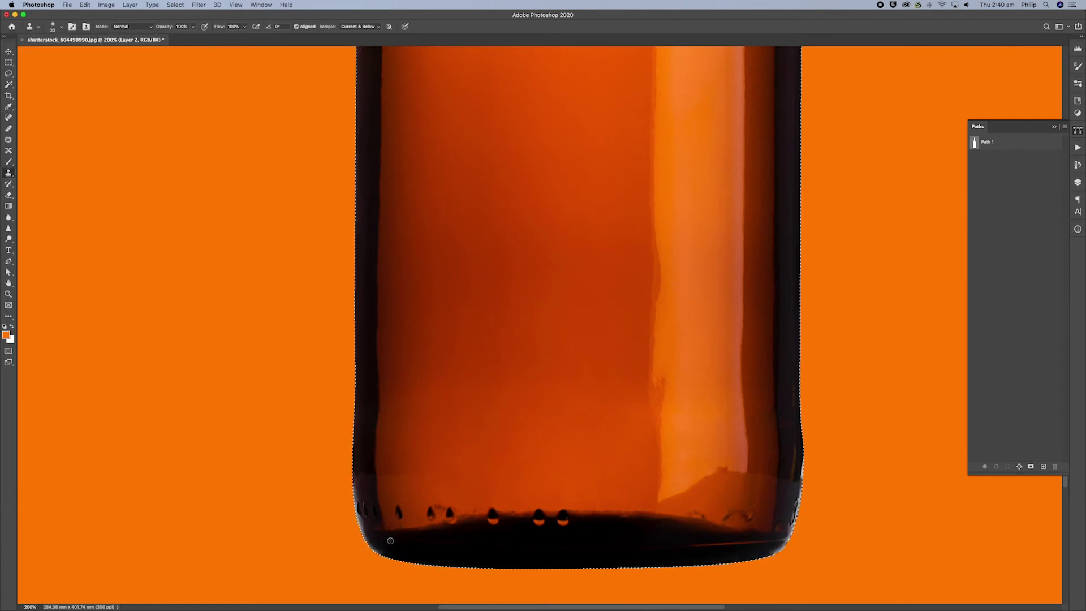
click(1078, 182)
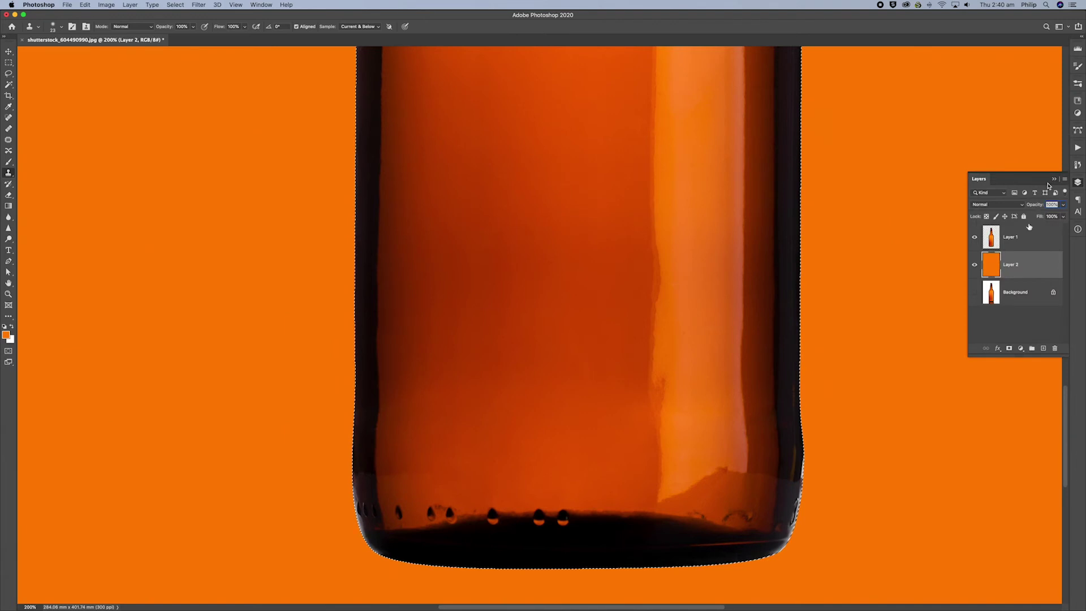
click(1014, 242)
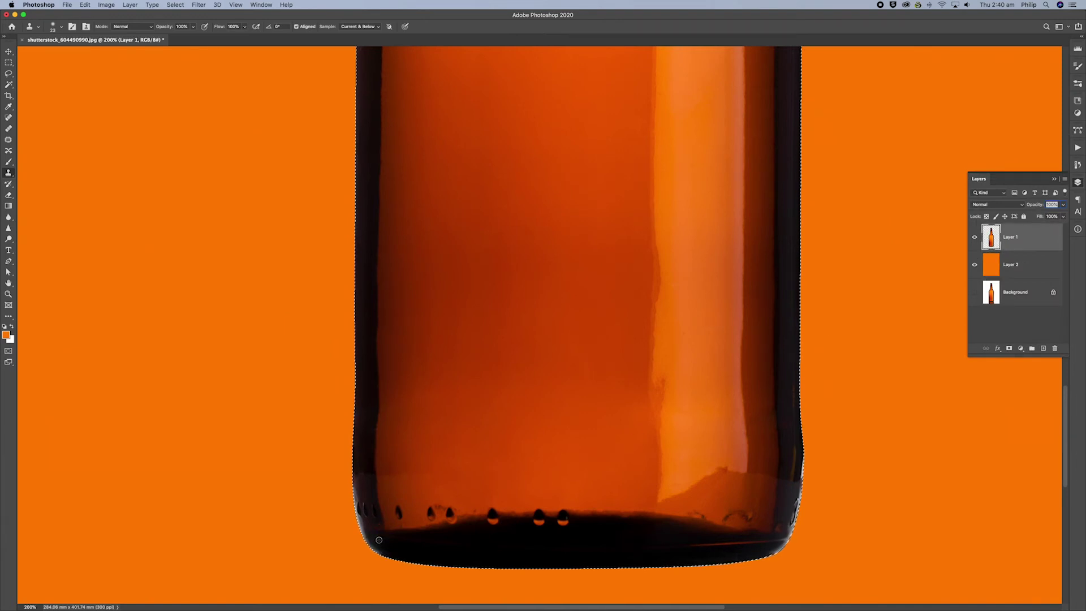
drag(372, 543, 386, 550)
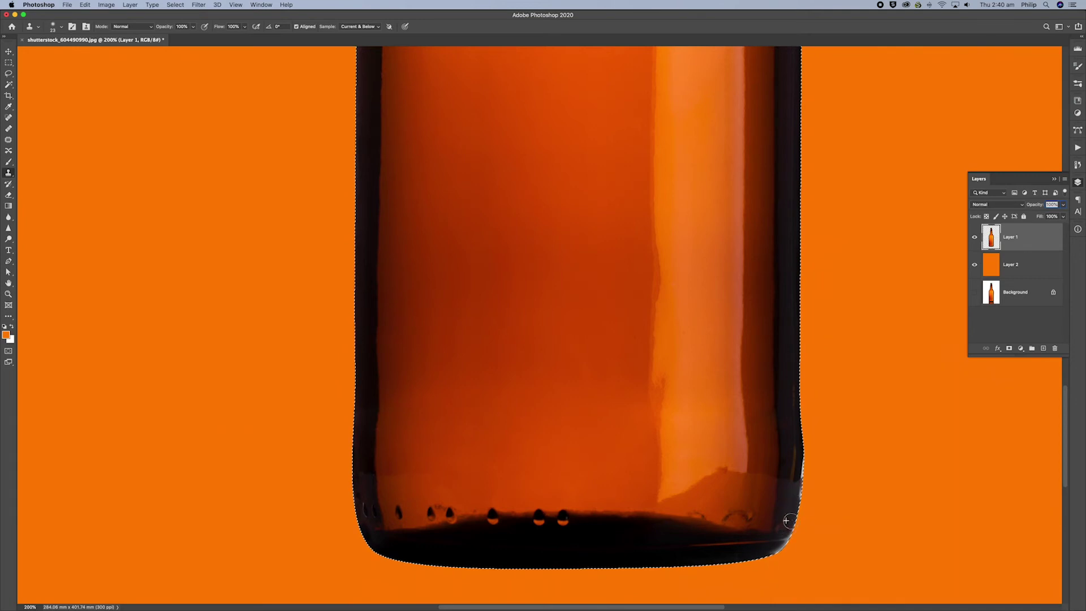
drag(777, 544, 797, 491)
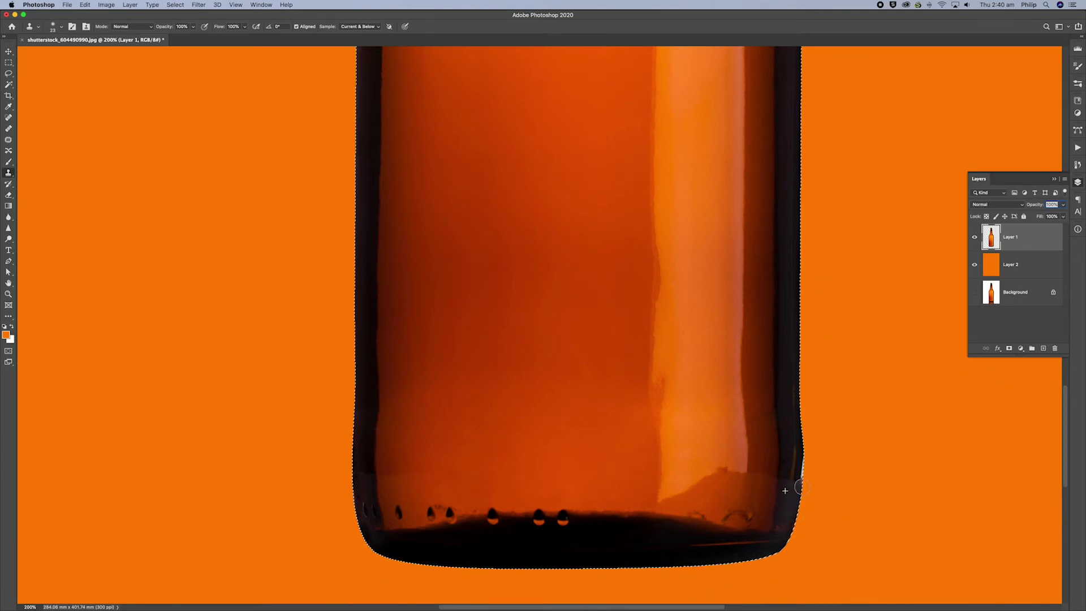
mouse_move(796, 454)
mouse_down()
mouse_move(799, 473)
mouse_move(799, 452)
mouse_up()
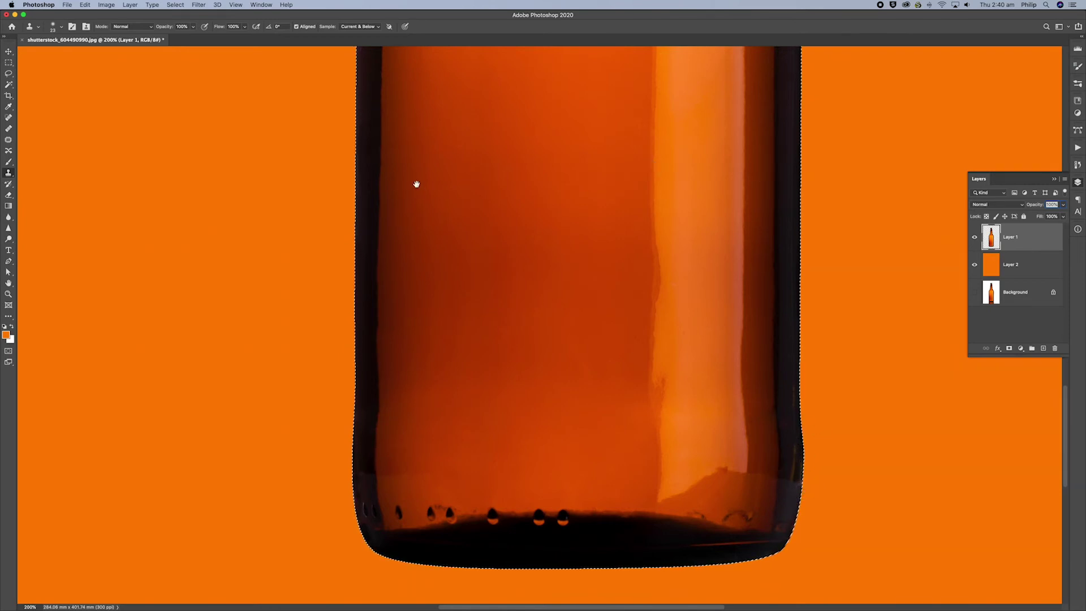
Clone dark glass over the white reflections at both ends of the ring just below the bottle cap
drag(417, 184, 424, 534)
drag(494, 84, 498, 495)
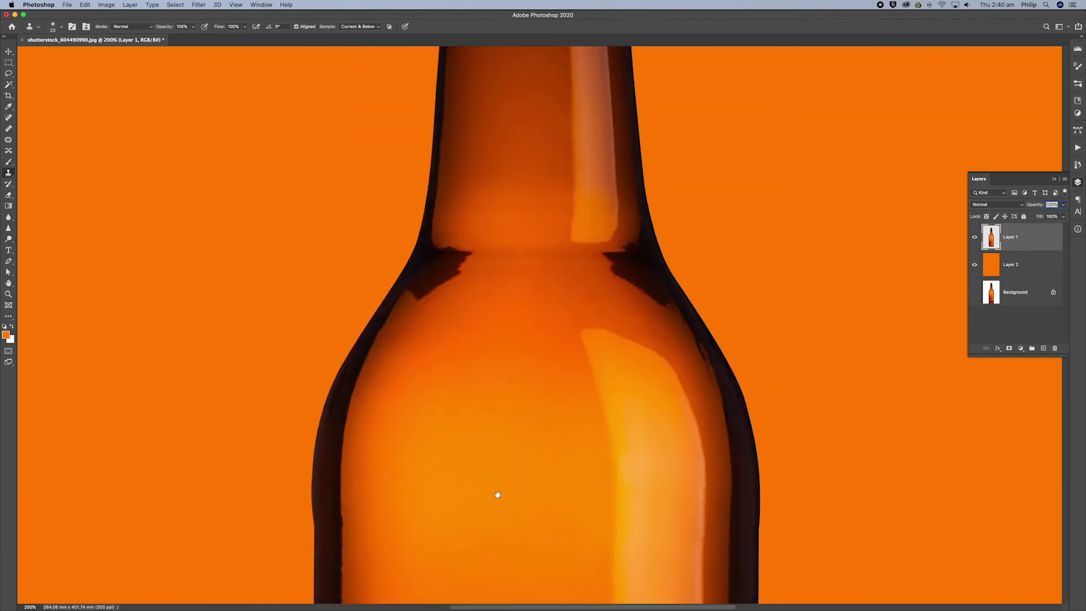
drag(535, 298, 536, 354)
drag(545, 245, 510, 406)
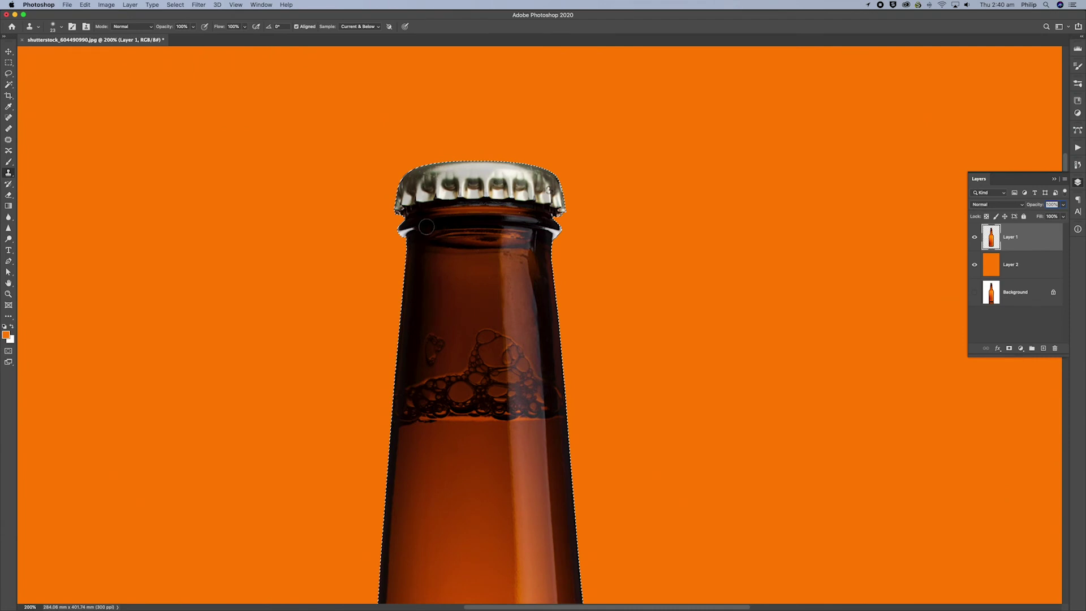
drag(417, 227, 402, 231)
drag(536, 227, 559, 227)
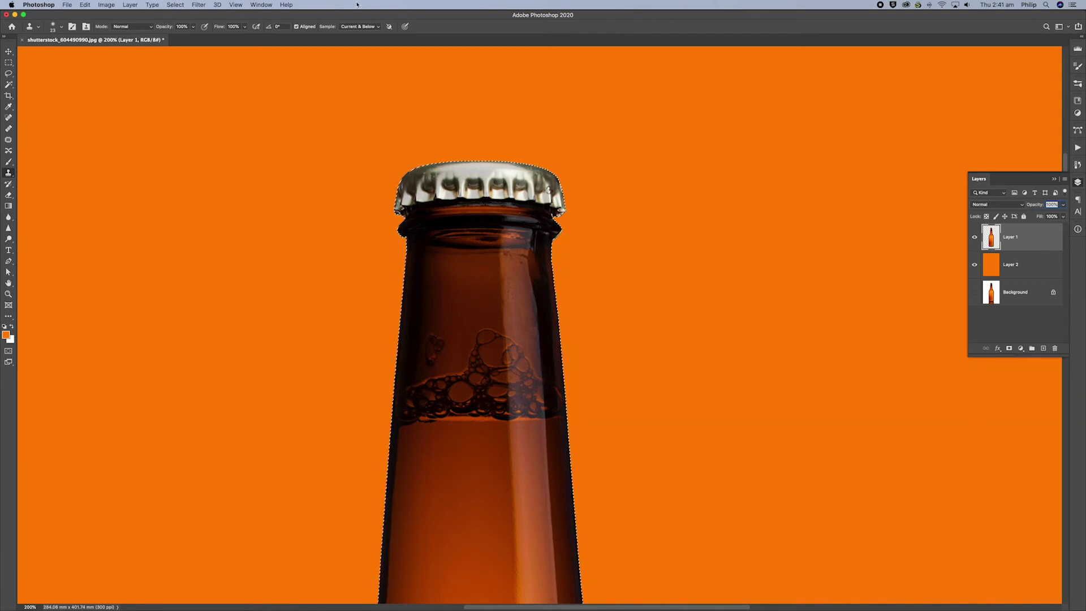
Clear the selection around the bottle
click(176, 5)
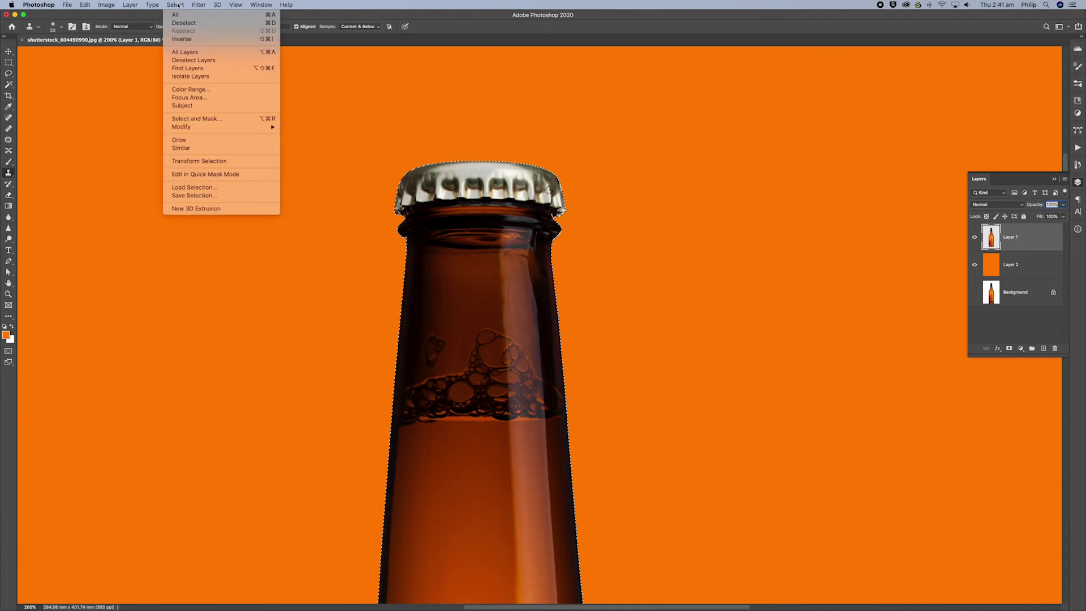
click(179, 40)
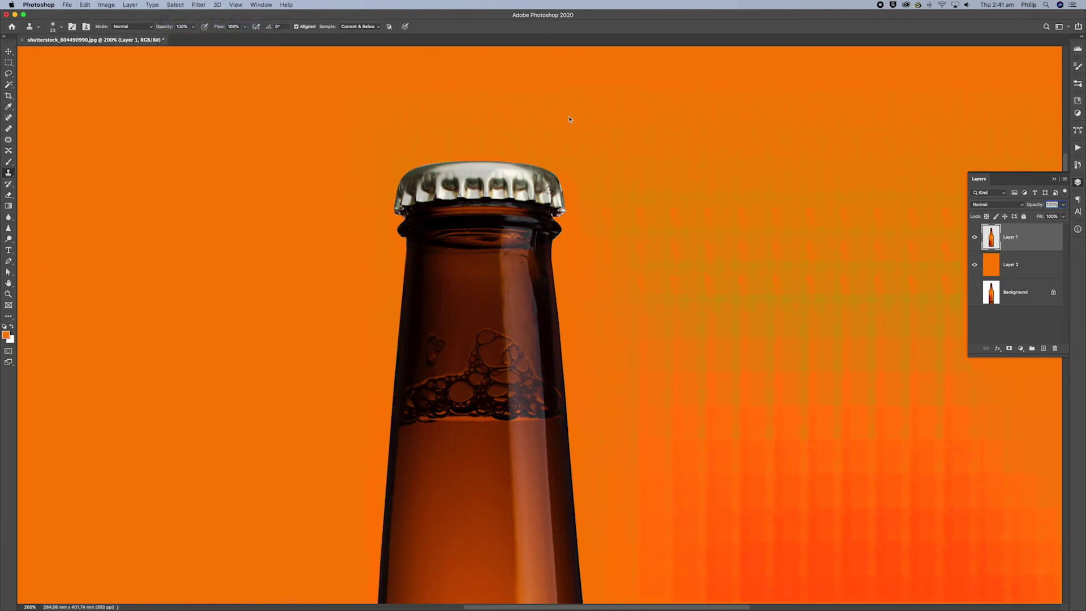
key(super+0)
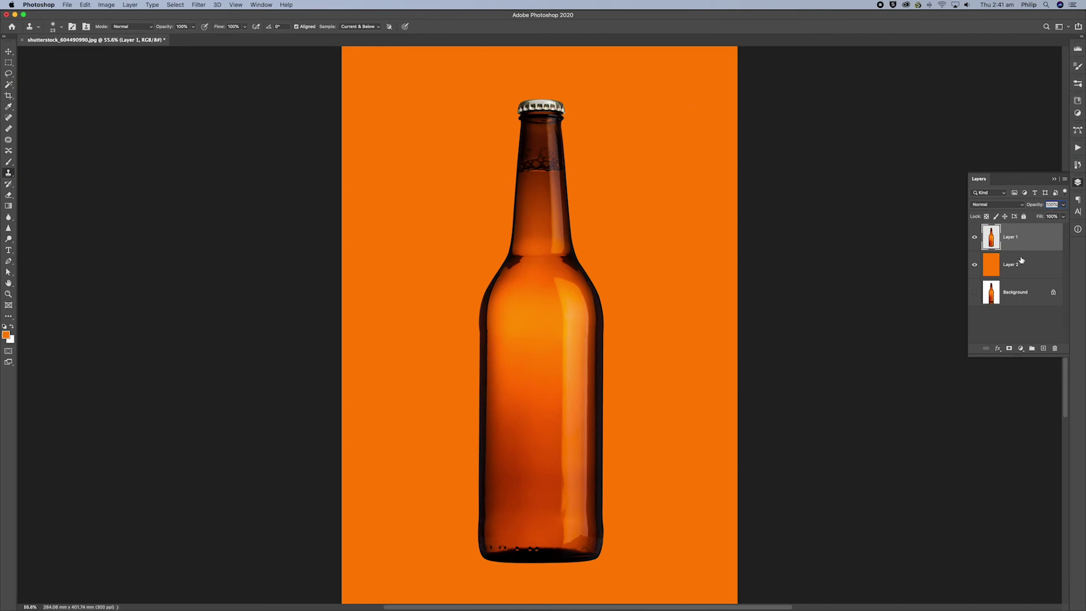
Compare the retouched bottle on orange with the original photo by toggling layer visibility, leaving Layer 1, Layer 2 and Background shown
click(975, 238)
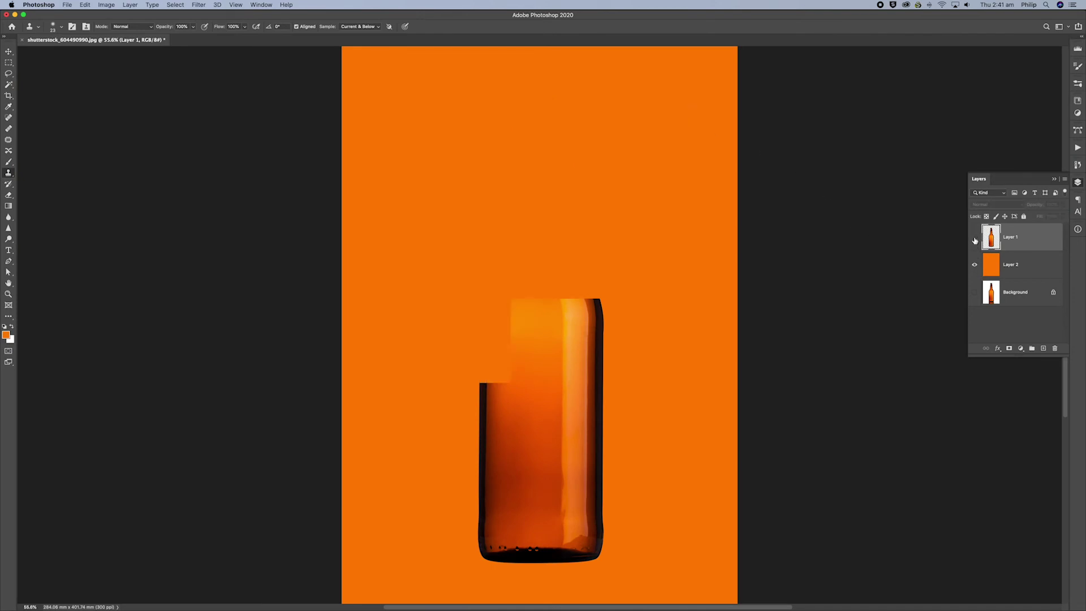
click(975, 239)
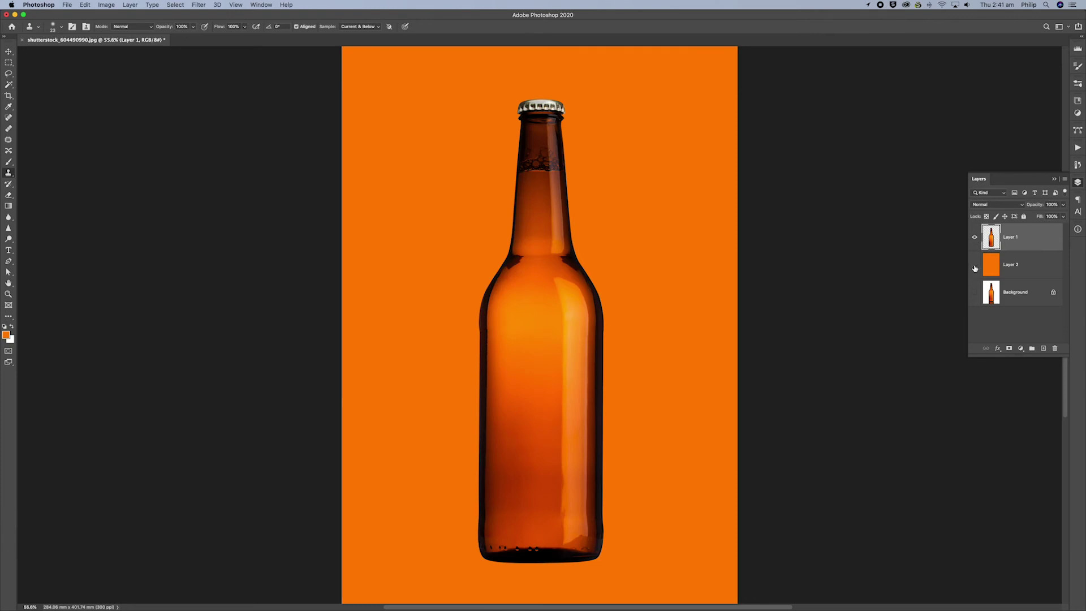
click(975, 266)
click(975, 293)
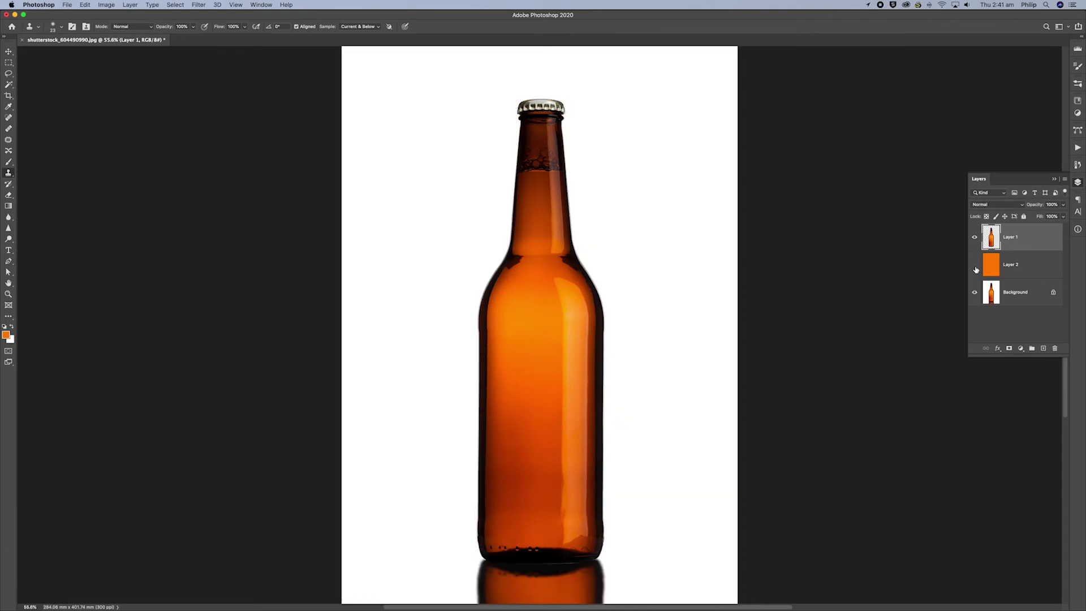
click(975, 266)
click(975, 238)
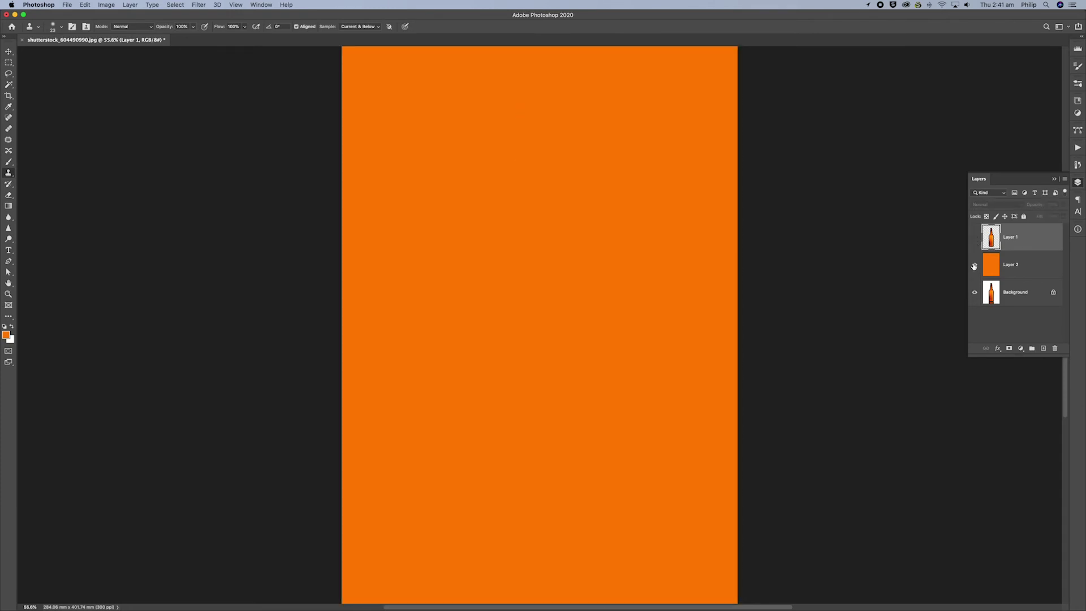
click(974, 266)
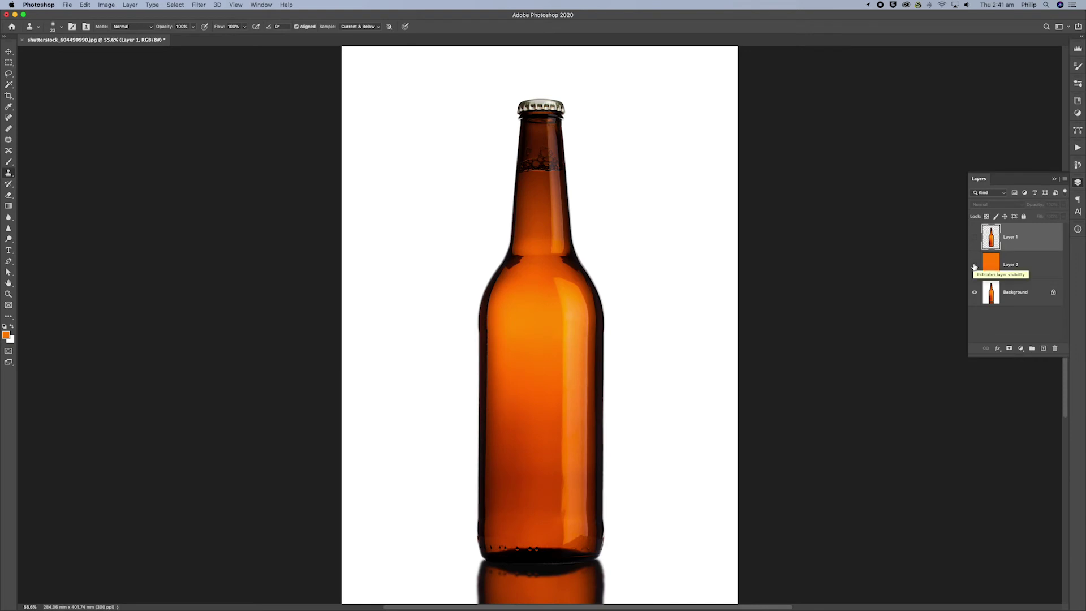
click(974, 266)
click(975, 238)
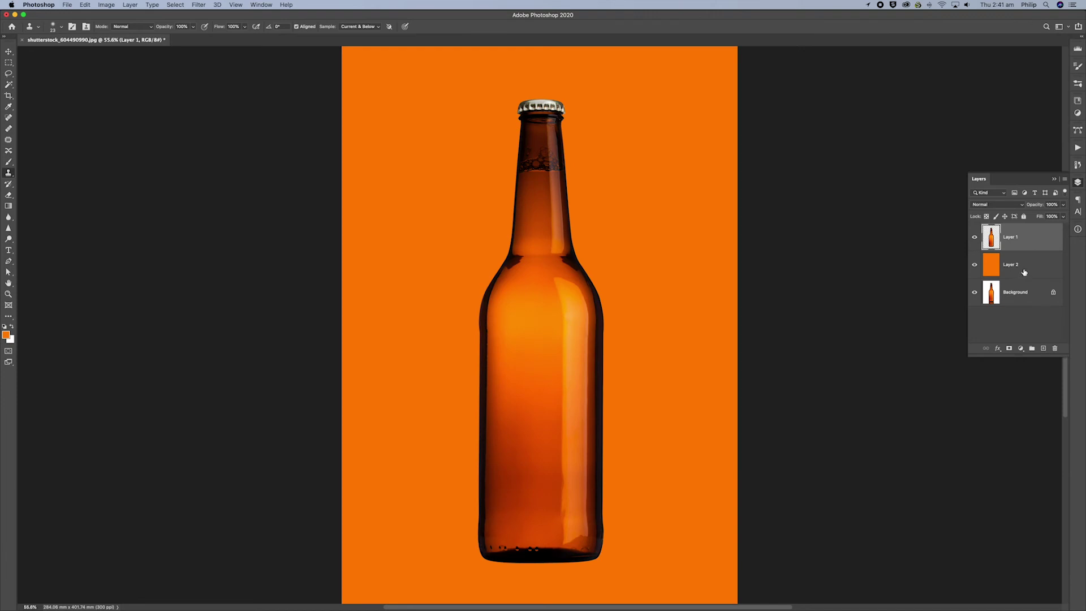
Add an empty layer and place it between the cut-out bottle and the orange layer
click(1044, 348)
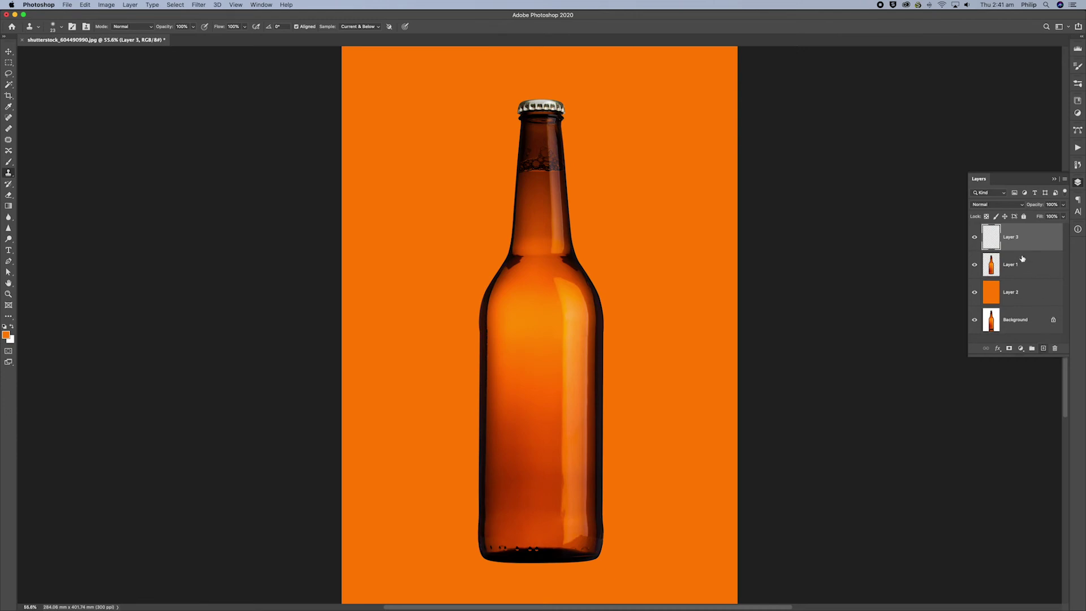
drag(1026, 248, 1022, 281)
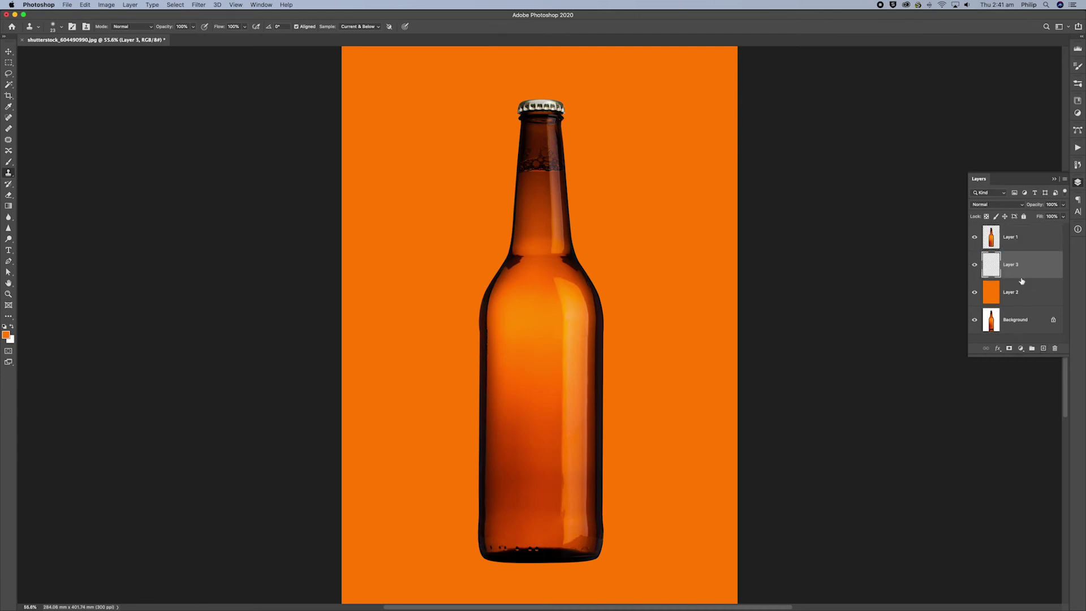
Set up the Brush tool with a soft 600 px tip and black as the painting colour
click(9, 164)
right_click(62, 45)
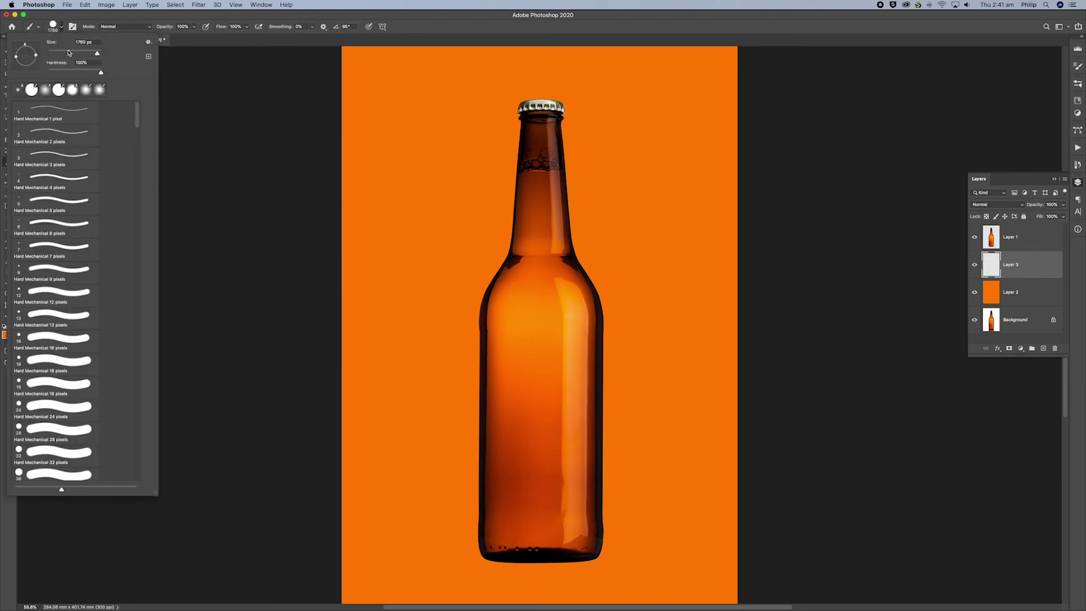
mouse_move(75, 53)
mouse_down()
mouse_move(92, 53)
mouse_move(47, 72)
mouse_up()
drag(93, 54, 93, 54)
drag(94, 54, 97, 55)
text(60)
key(Return)
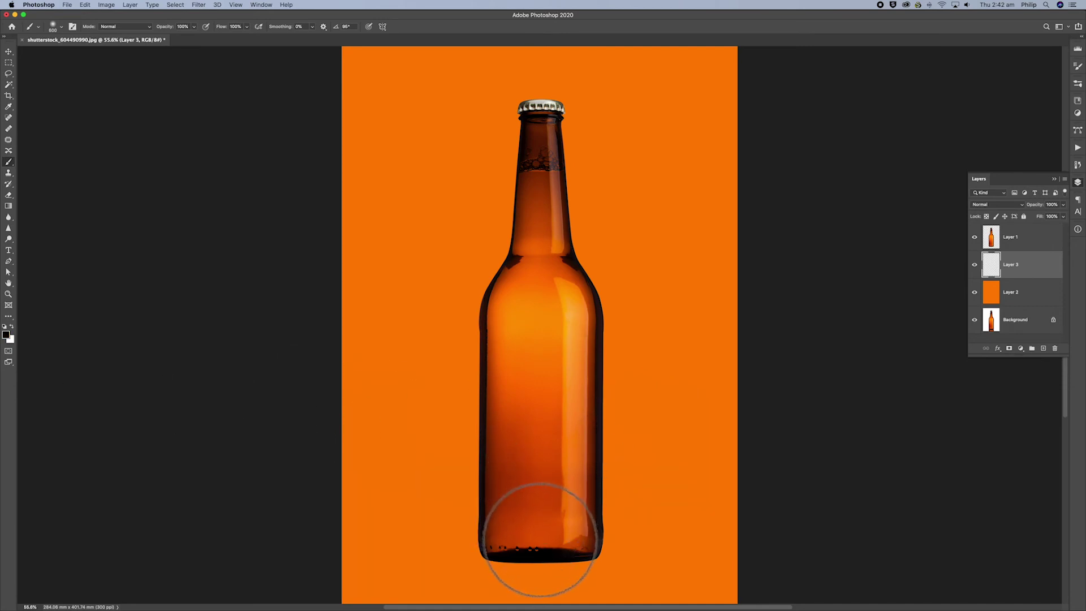
Paint a soft black shadow along the underside of the bottle on Layer 3 with overlapping brush dabs
click(536, 540)
click(535, 547)
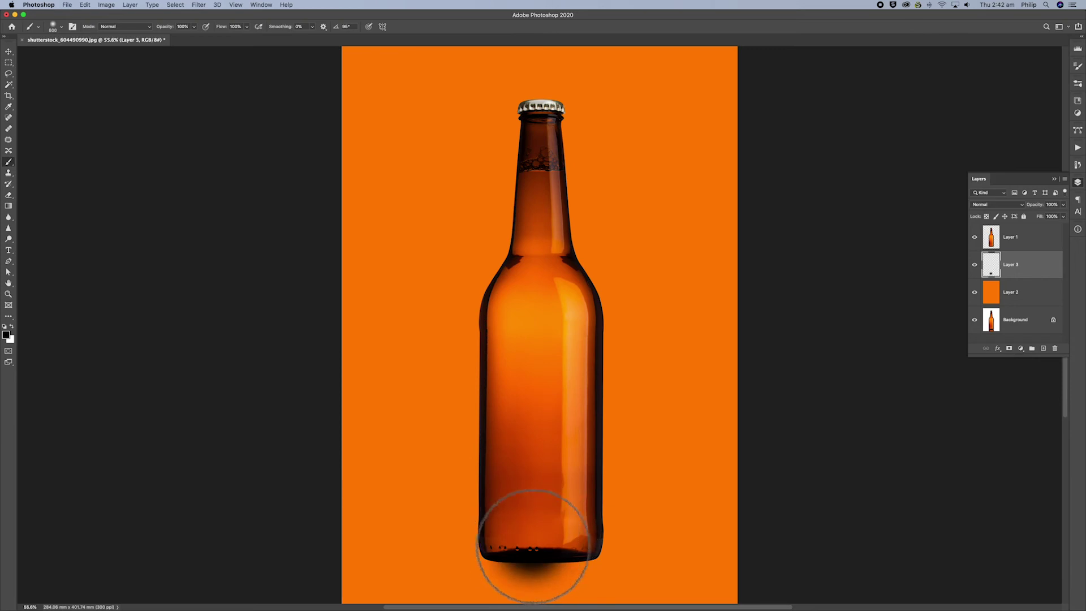
click(547, 547)
click(558, 546)
click(563, 542)
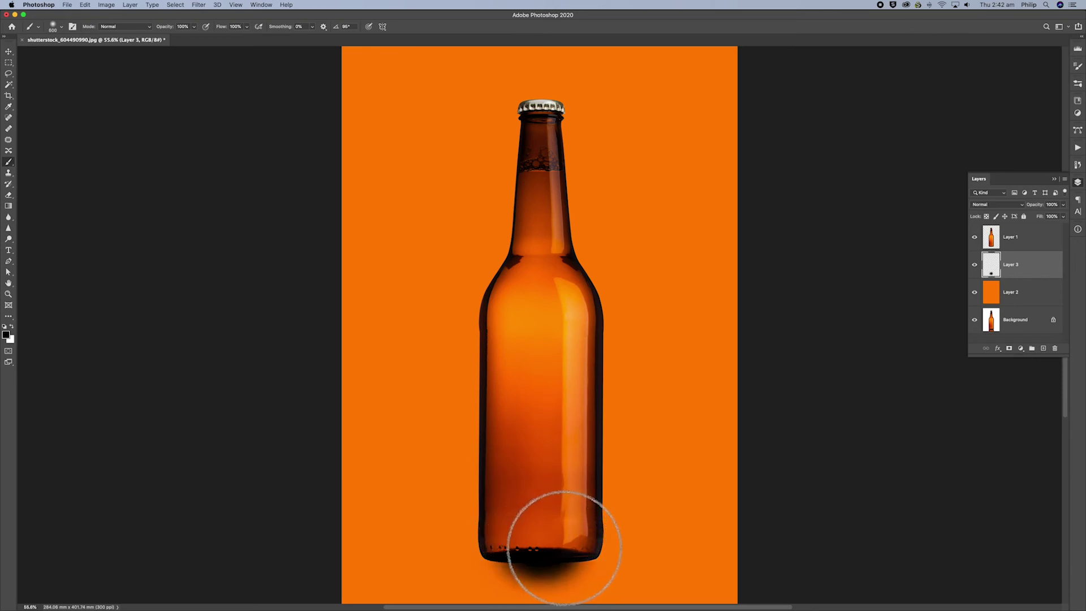
click(521, 544)
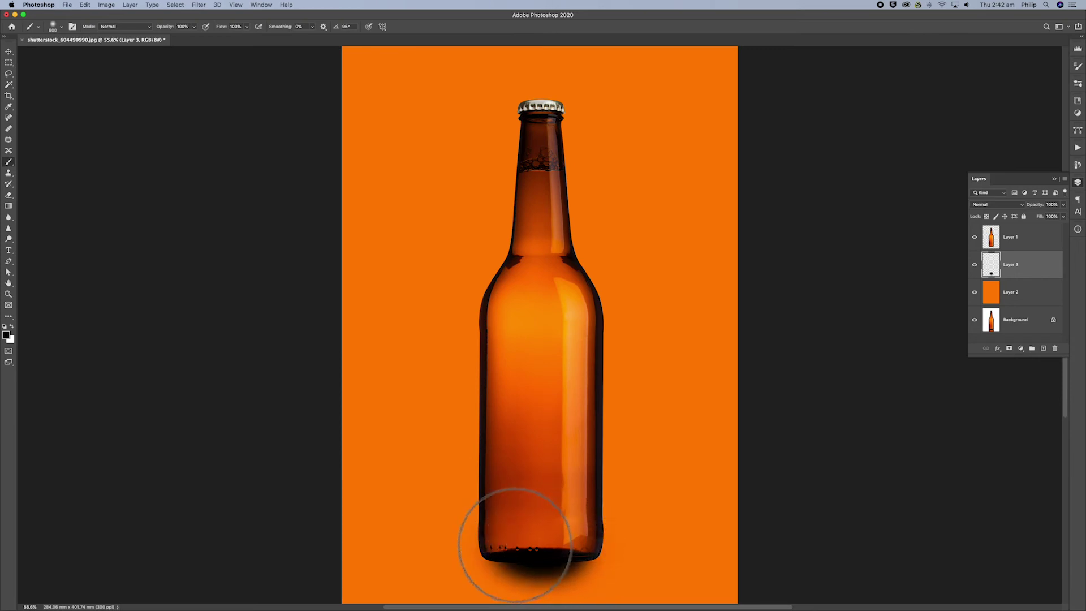
click(522, 541)
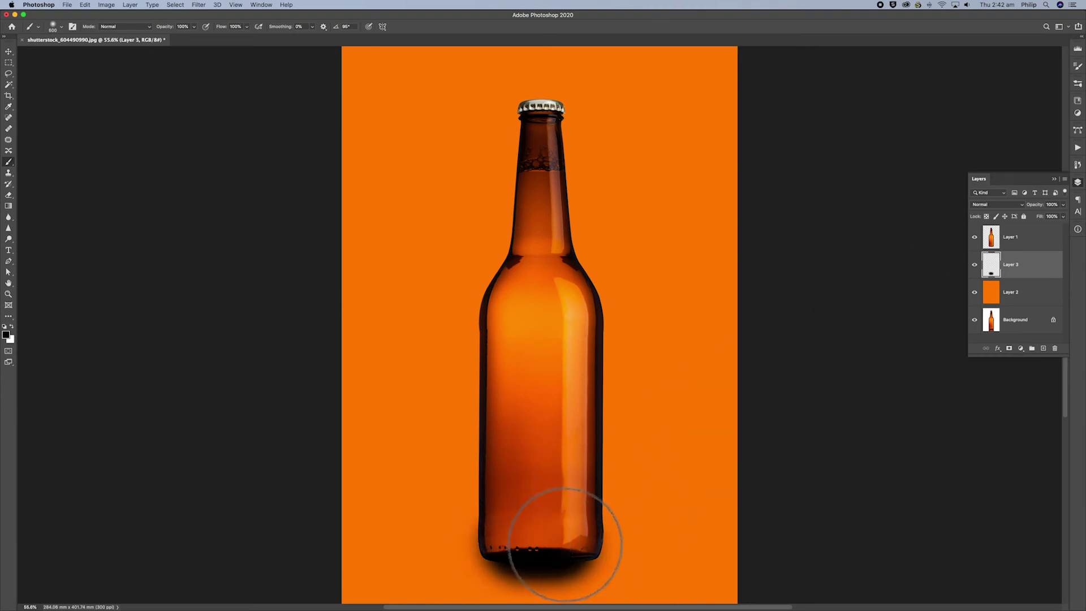
Set the shadow layer's blend mode to Multiply and reduce its opacity to about 66%
click(1023, 205)
click(1069, 206)
click(1063, 205)
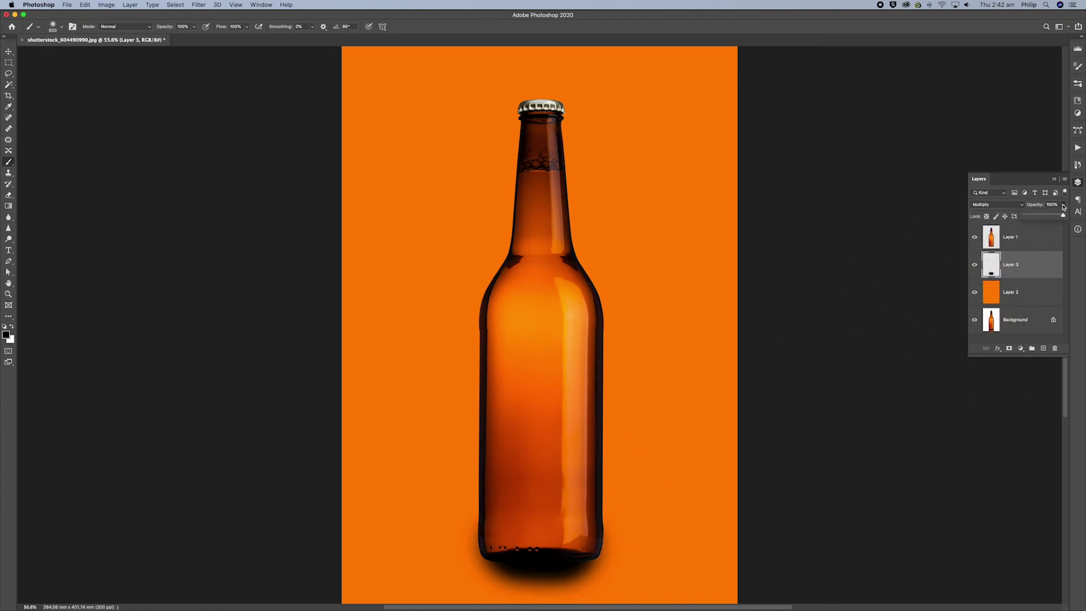
click(1041, 217)
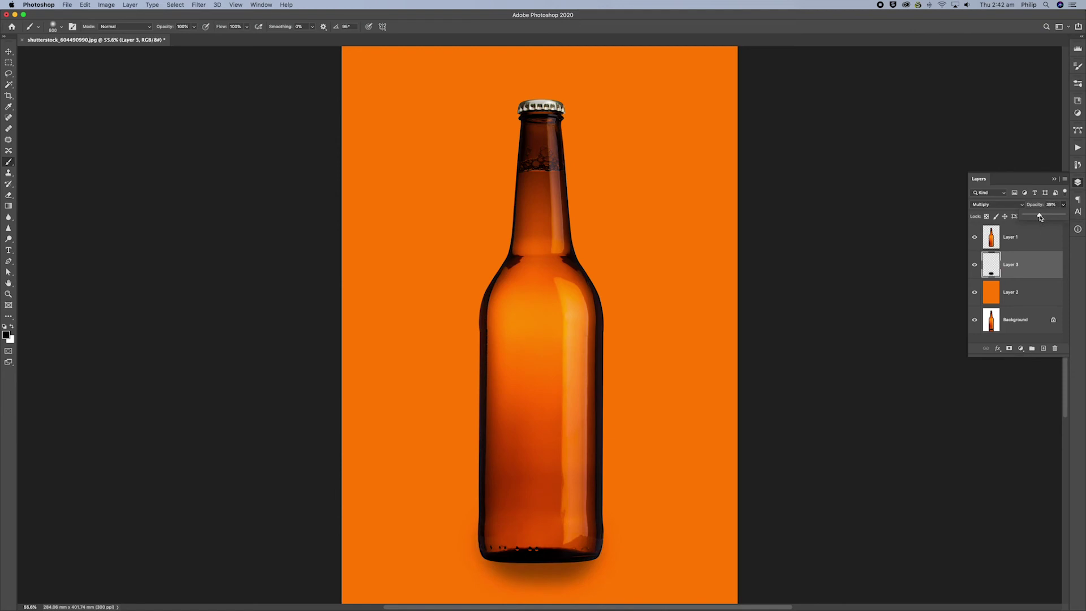
drag(1039, 217, 1049, 216)
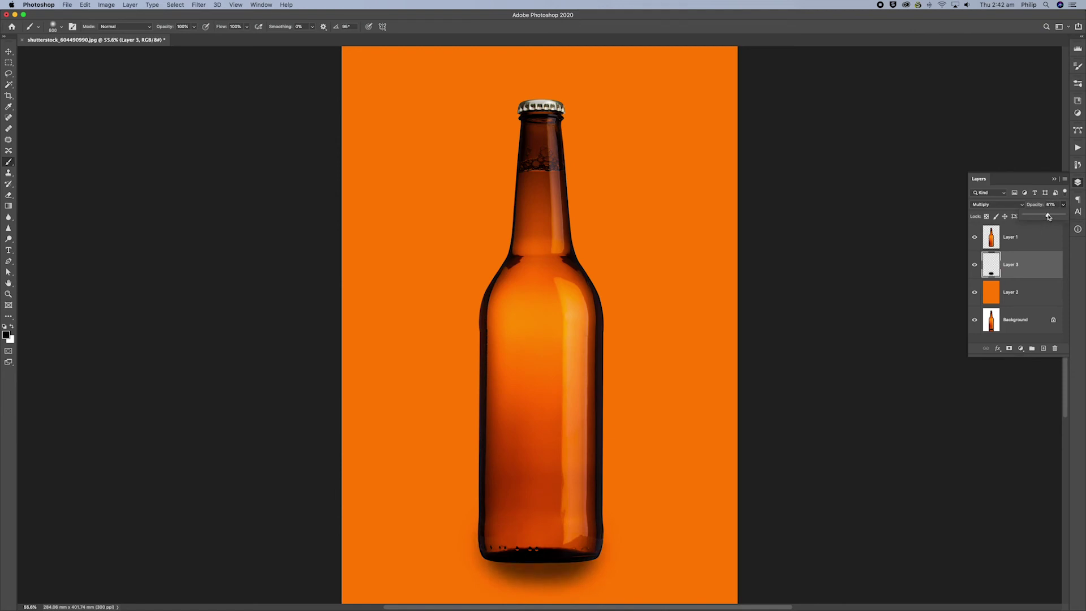
Squash the shadow vertically to about 77% of its height and raise its layer opacity to about 89%
key(v)
drag(551, 527, 580, 491)
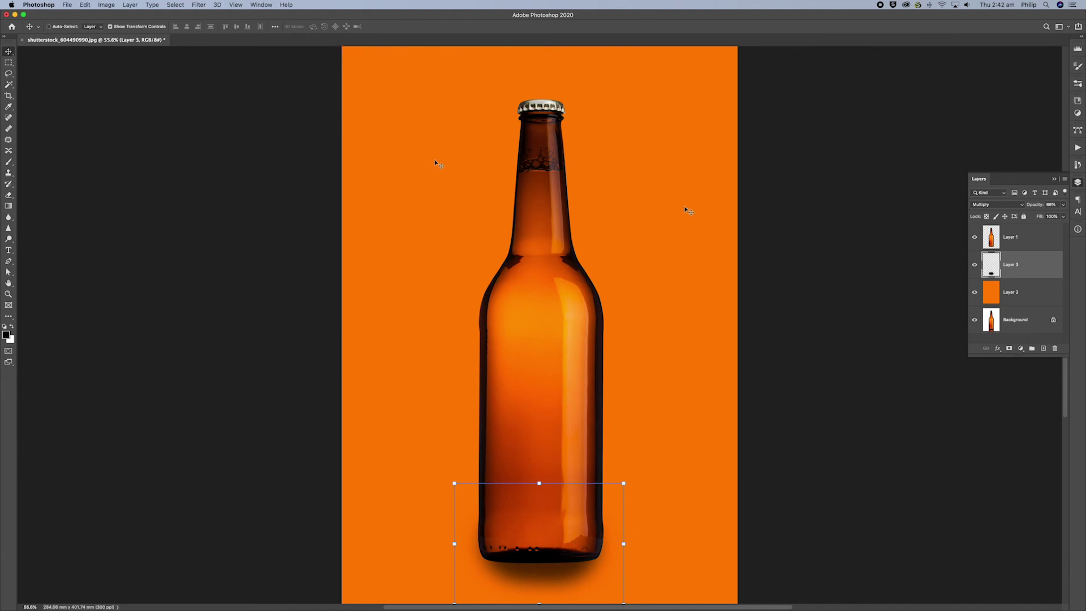
alt+super+click(554, 529)
drag(539, 576, 546, 522)
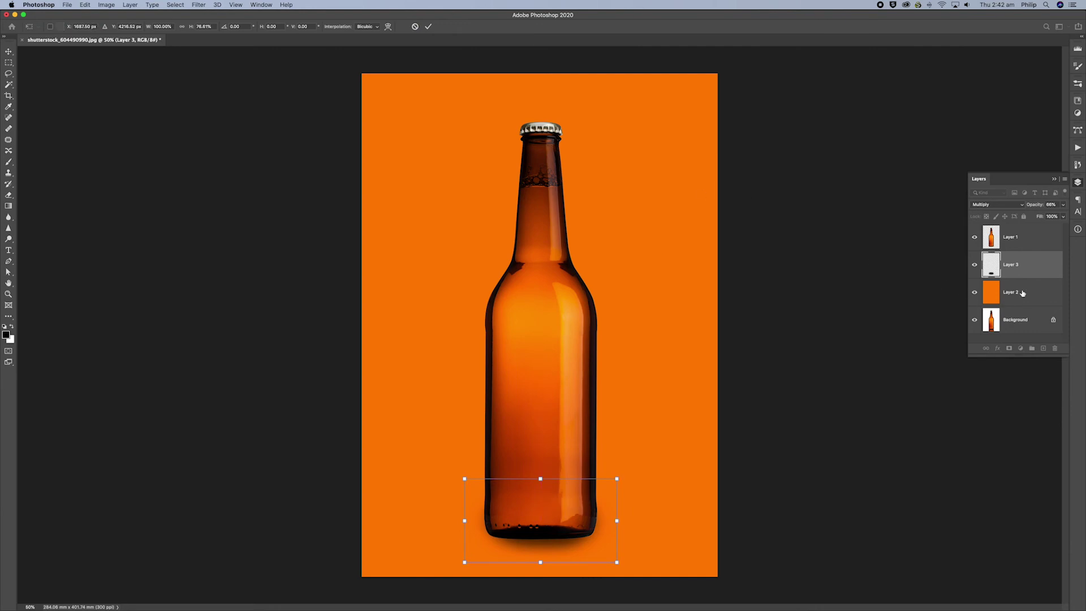
click(1063, 205)
drag(1054, 216, 1058, 216)
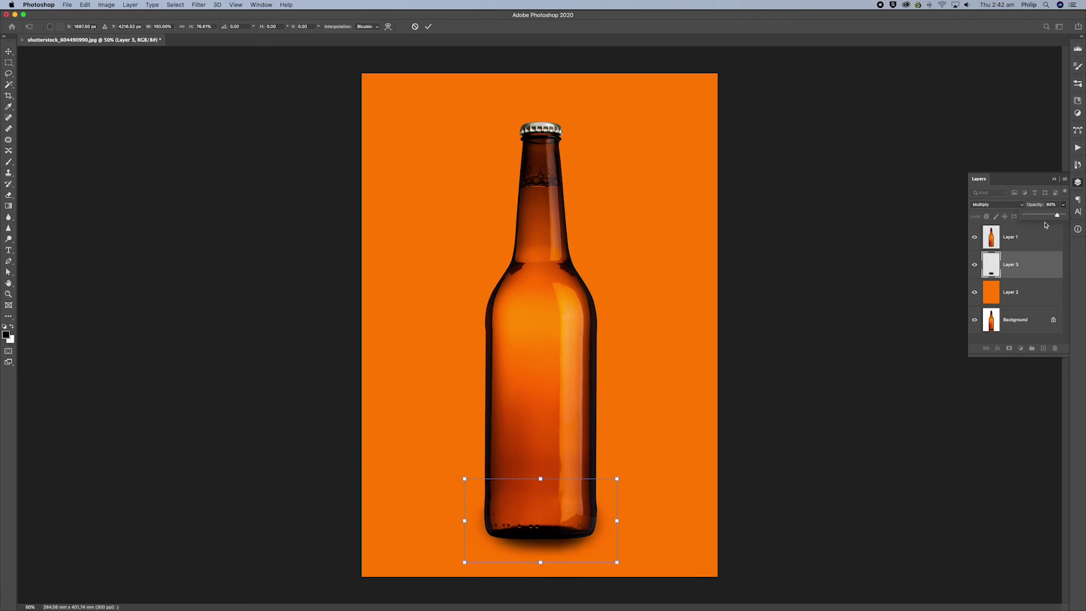
key(Return)
Add a Levels adjustment layer directly above the orange Layer 2 and lower its white output level to 120
click(1028, 296)
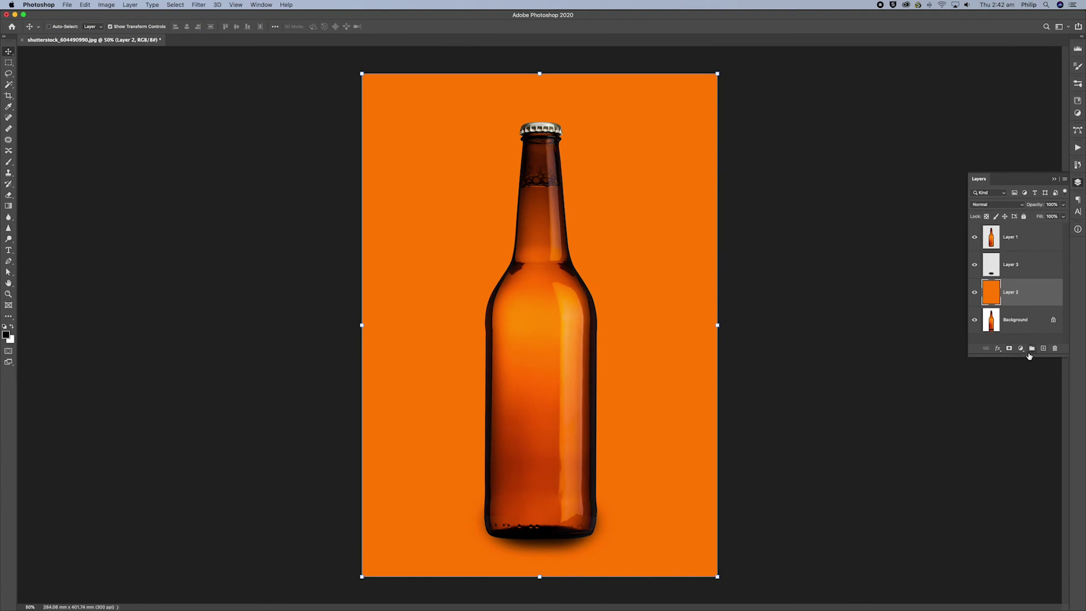
drag(1023, 355, 1022, 390)
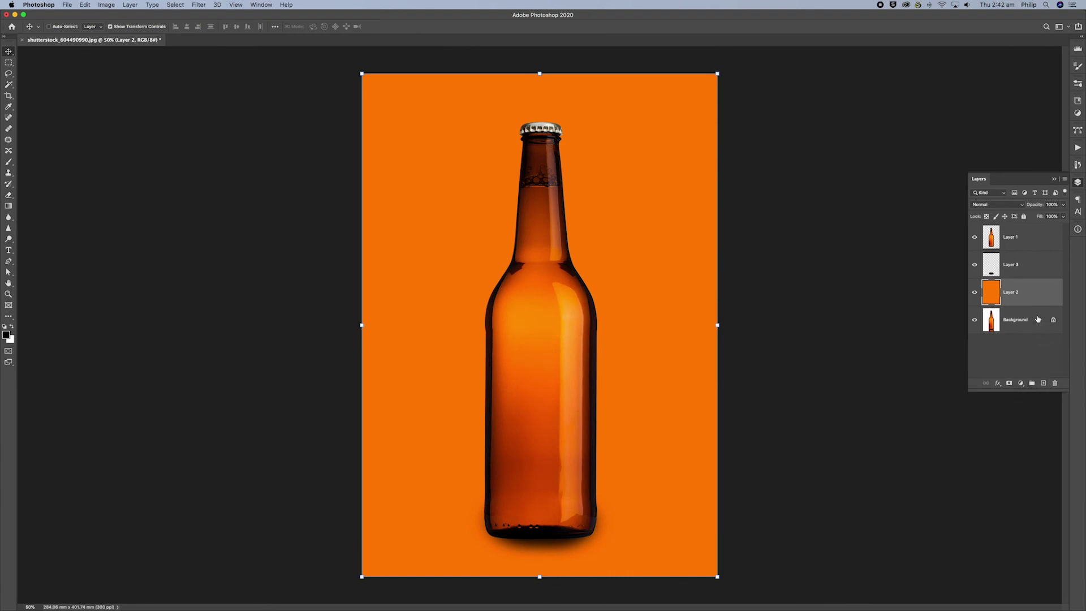
click(1021, 384)
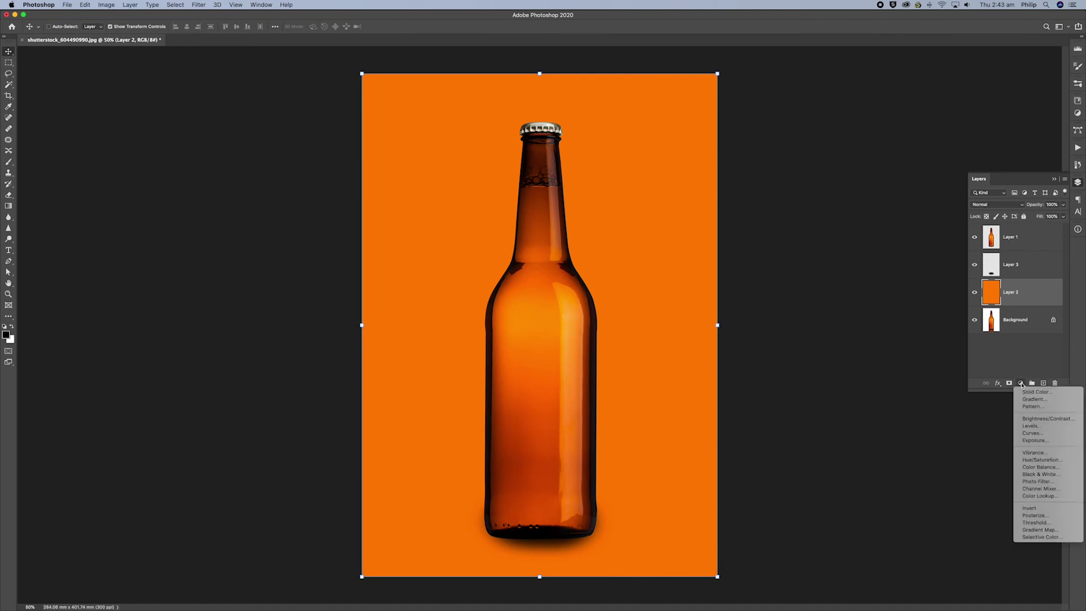
click(1019, 427)
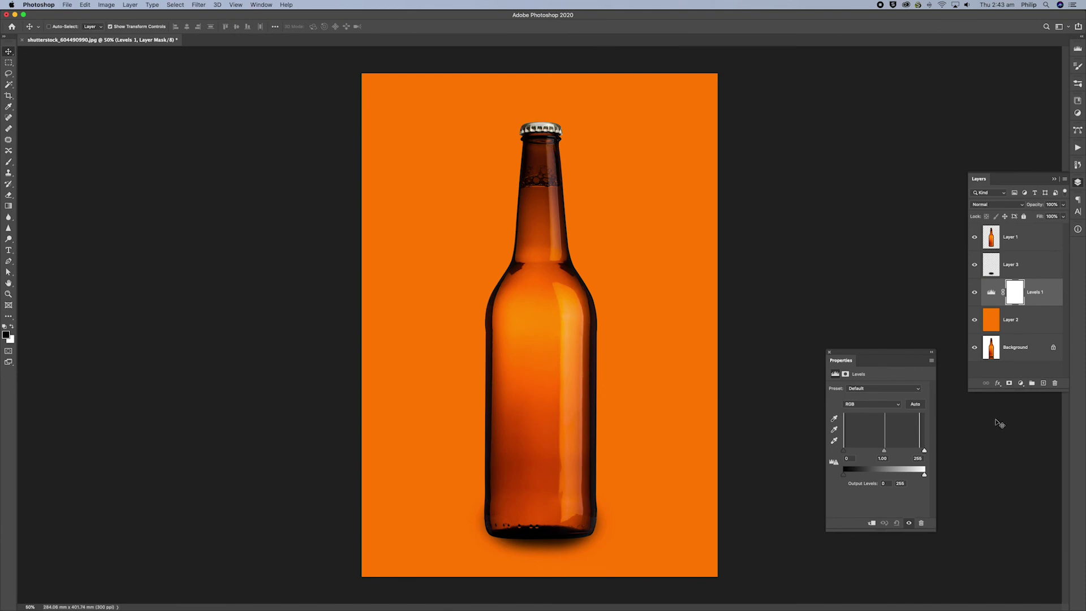
drag(925, 477, 890, 477)
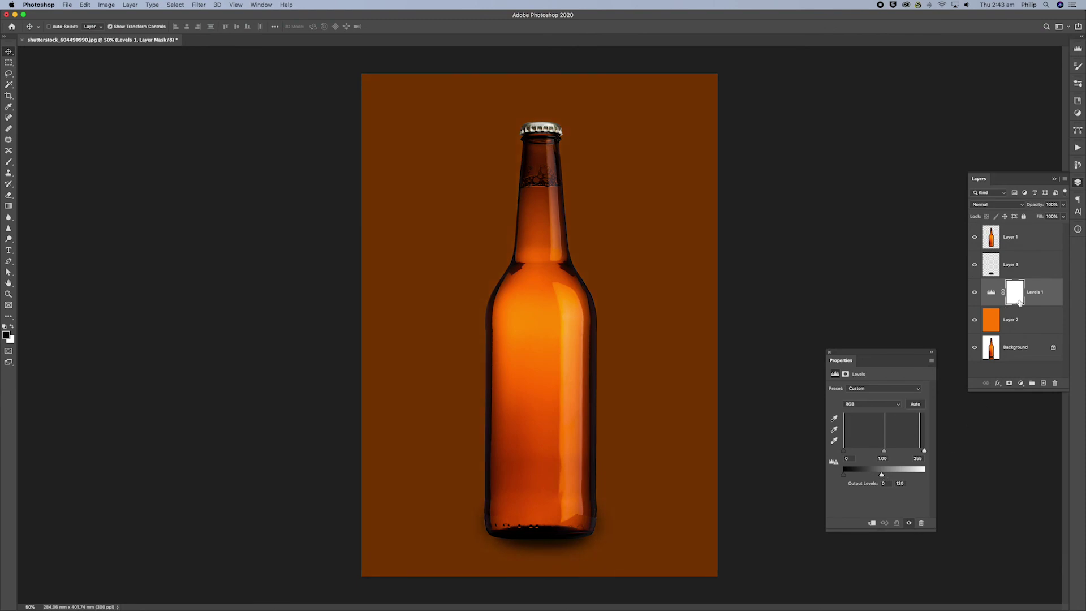
Mask a circle out of the Levels adjustment behind the bottle's middle with one dab of a hard black brush of about 1760 px
click(9, 163)
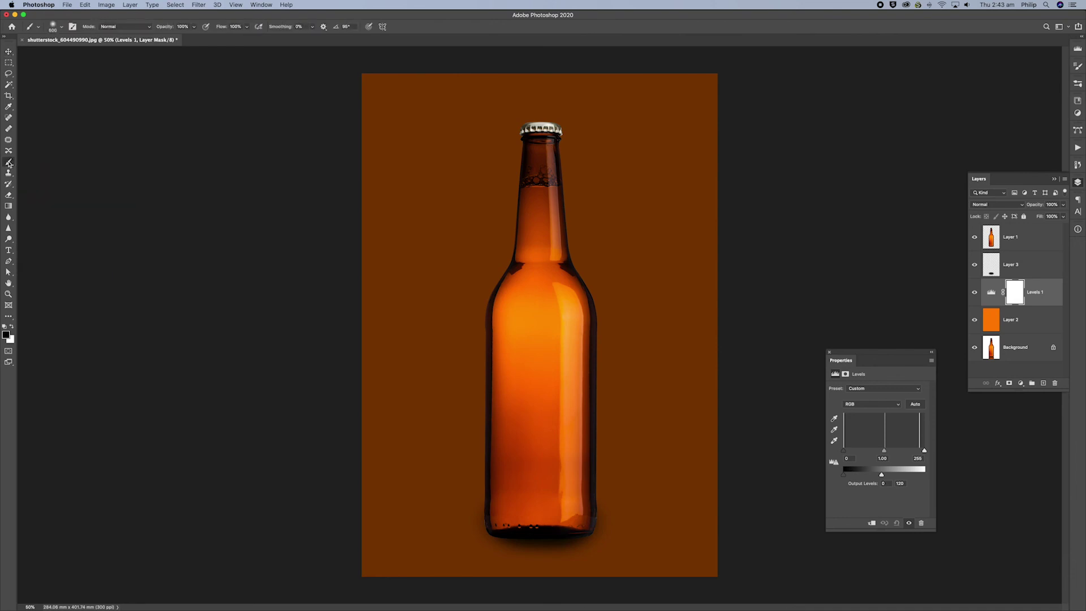
click(61, 28)
mouse_move(50, 72)
mouse_down()
mouse_move(118, 77)
mouse_move(120, 65)
mouse_move(98, 53)
mouse_up()
click(120, 19)
click(540, 349)
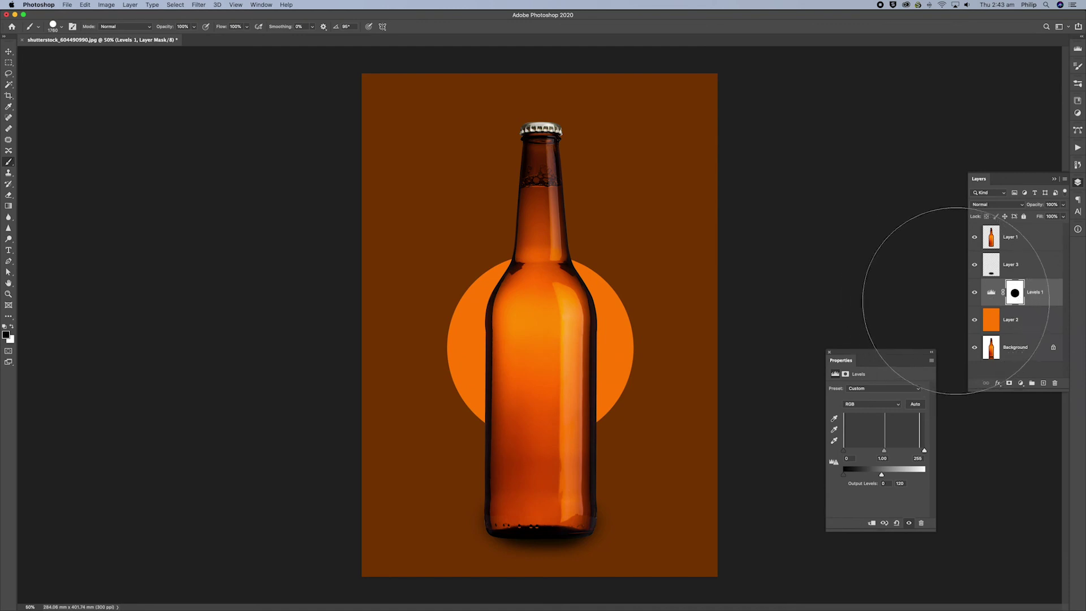
Stretch the circle in the Levels mask vertically with Distort into an upright ellipse reaching from the bottle's neck to its base
click(86, 5)
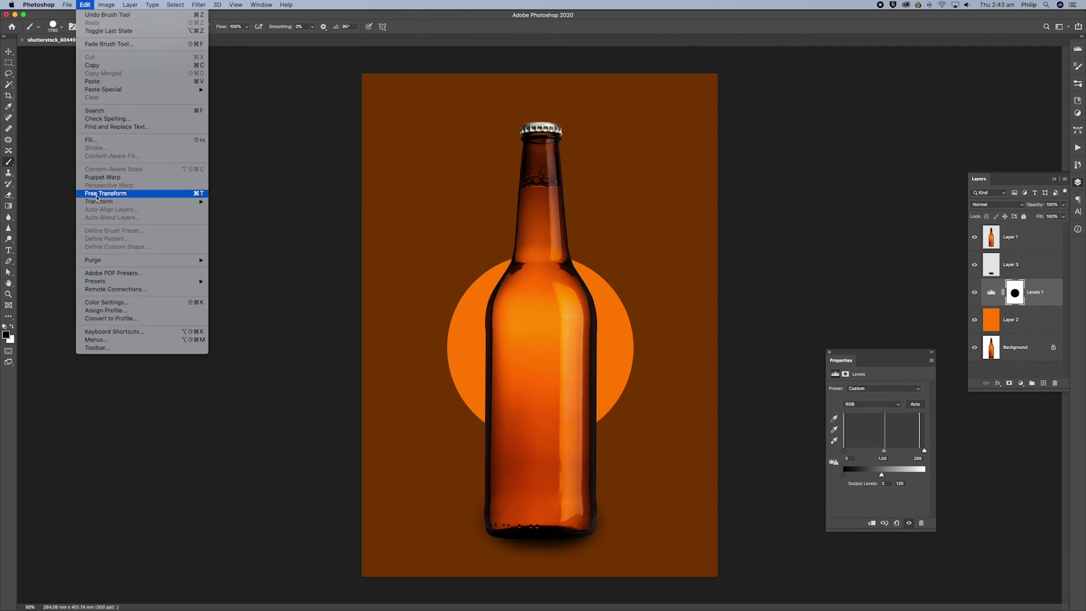
mouse_move(97, 202)
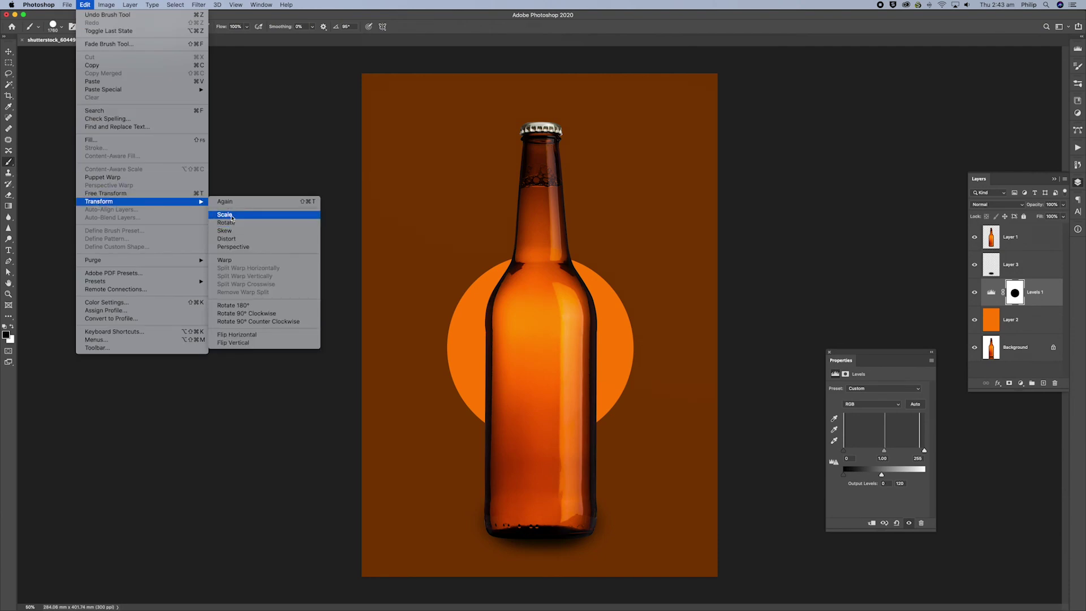
click(226, 238)
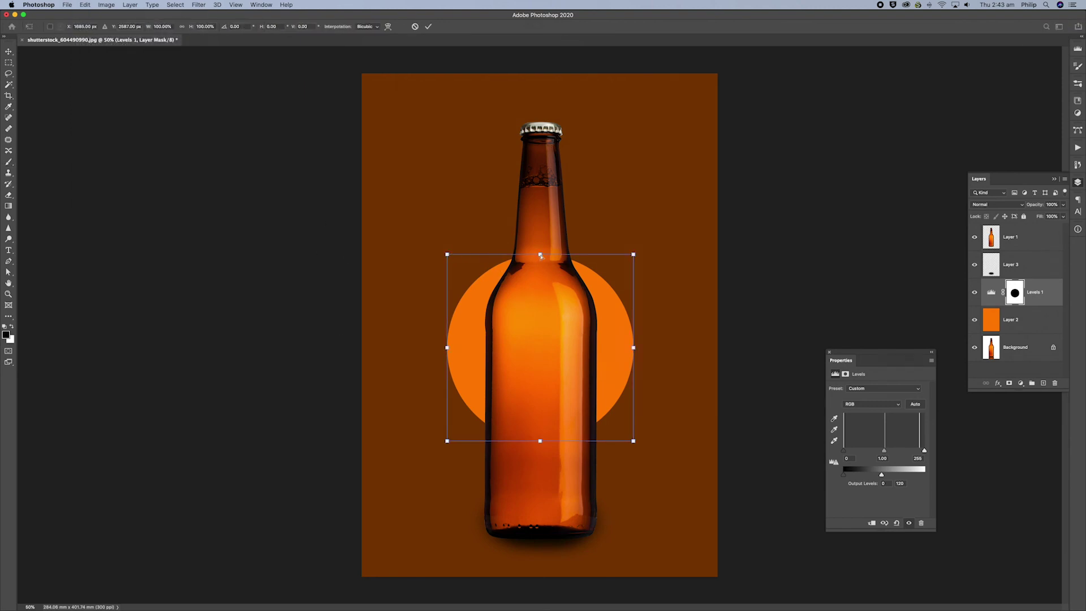
drag(541, 256, 540, 159)
drag(540, 443, 533, 520)
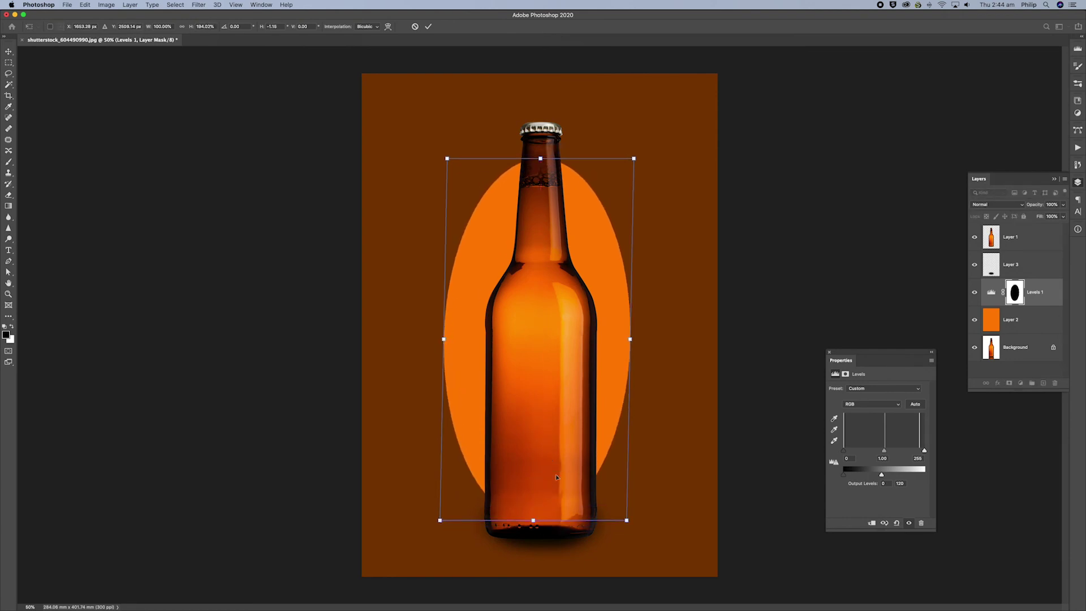
key(super+z)
drag(542, 445, 541, 527)
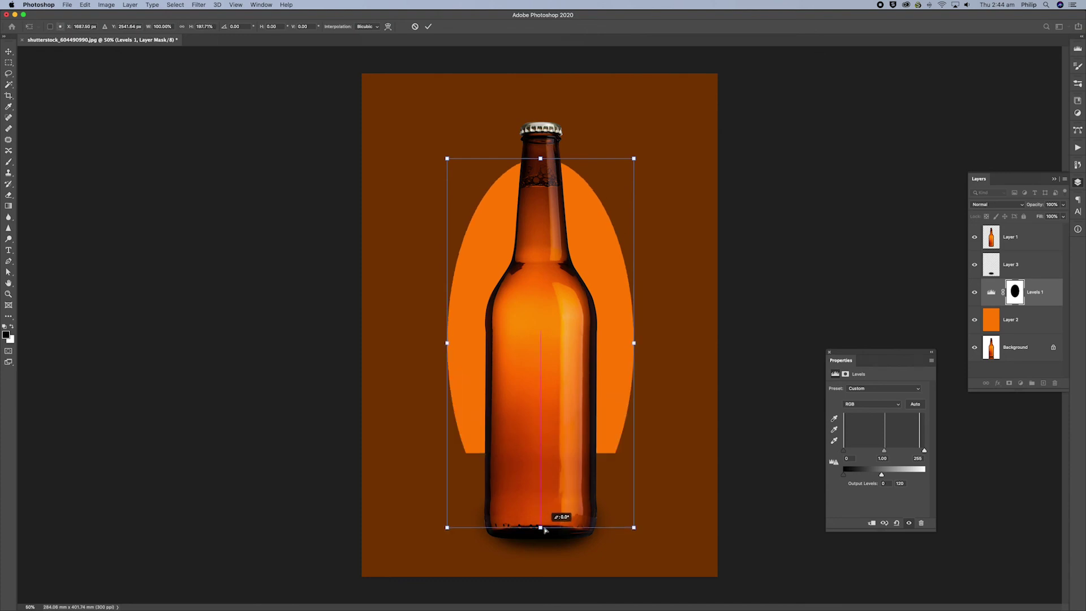
Pull the distorted ellipse's corners outward so it surrounds nearly the whole bottle, and apply the transformation
drag(450, 159, 395, 97)
drag(635, 160, 675, 108)
drag(634, 528, 674, 527)
drag(447, 528, 373, 528)
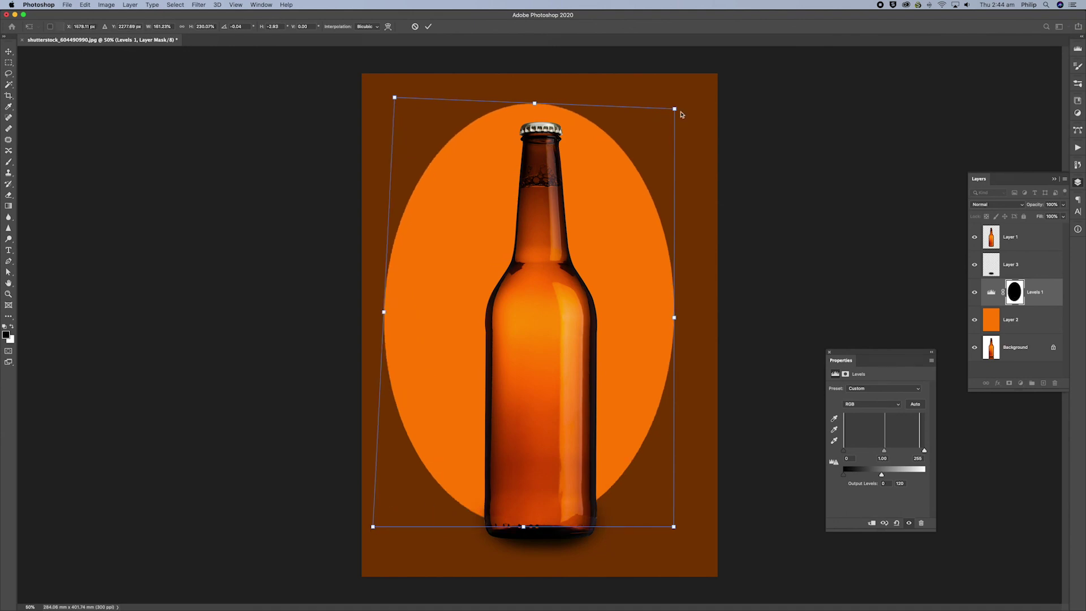
drag(675, 111, 674, 98)
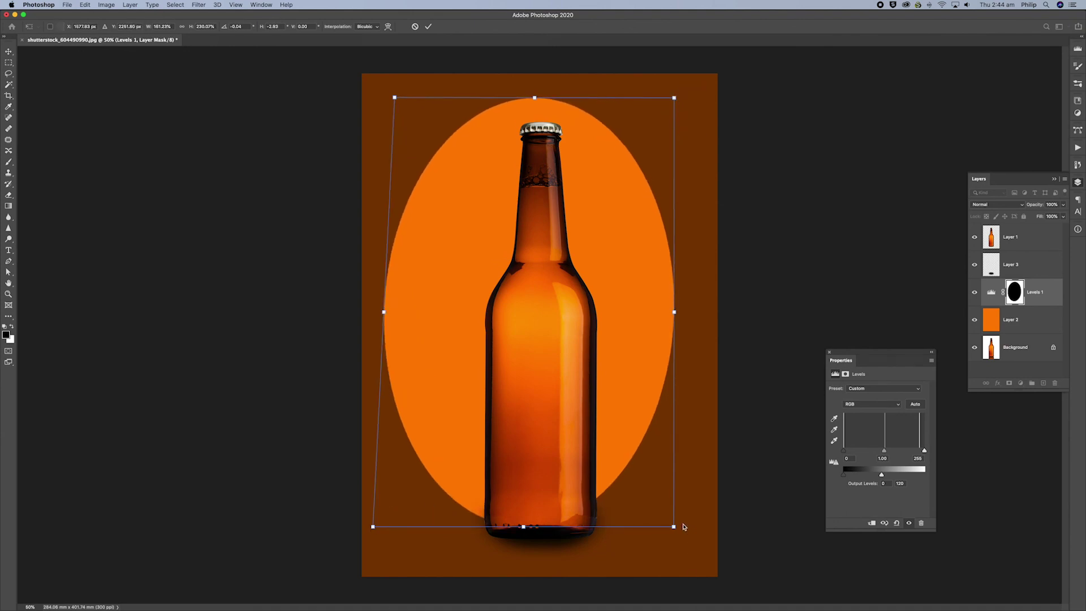
drag(674, 527, 690, 526)
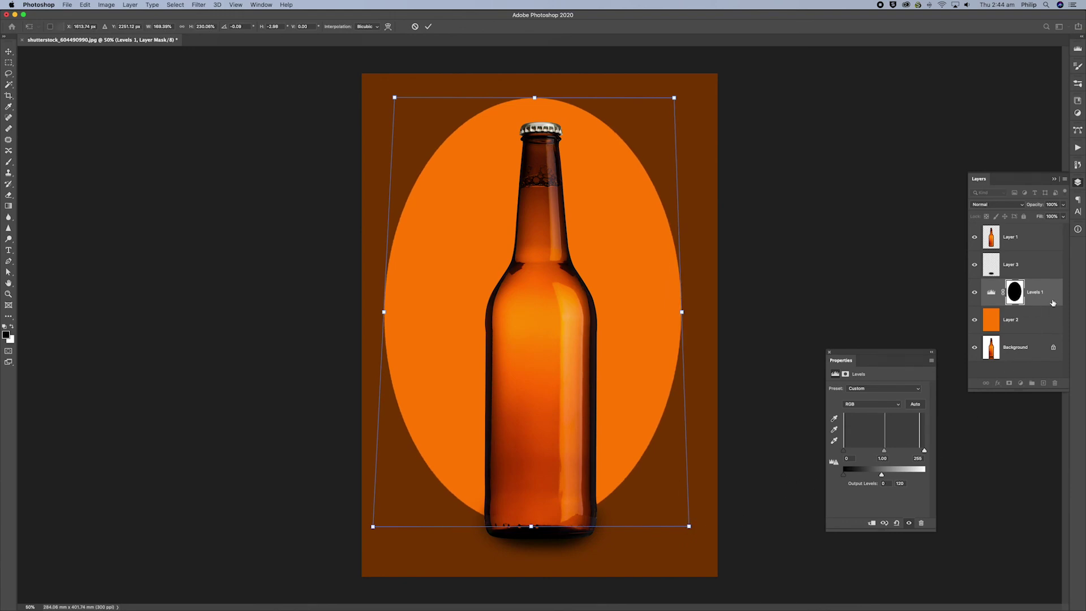
click(429, 26)
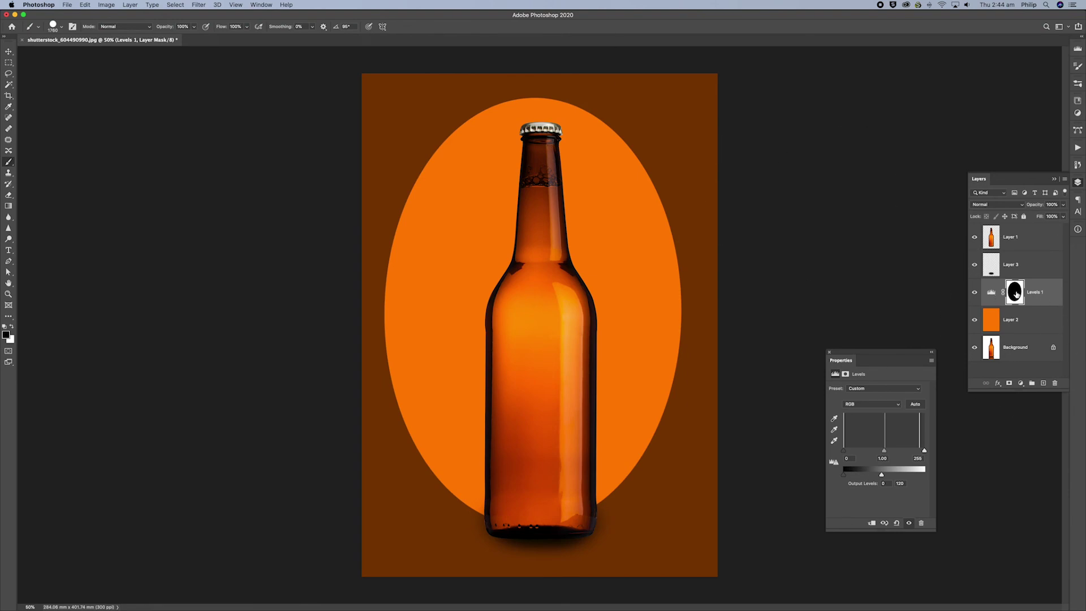
Feather the Levels 1 layer mask by about 186 px to soften the ellipse into a glow
double_click(1044, 293)
click(993, 293)
click(1015, 294)
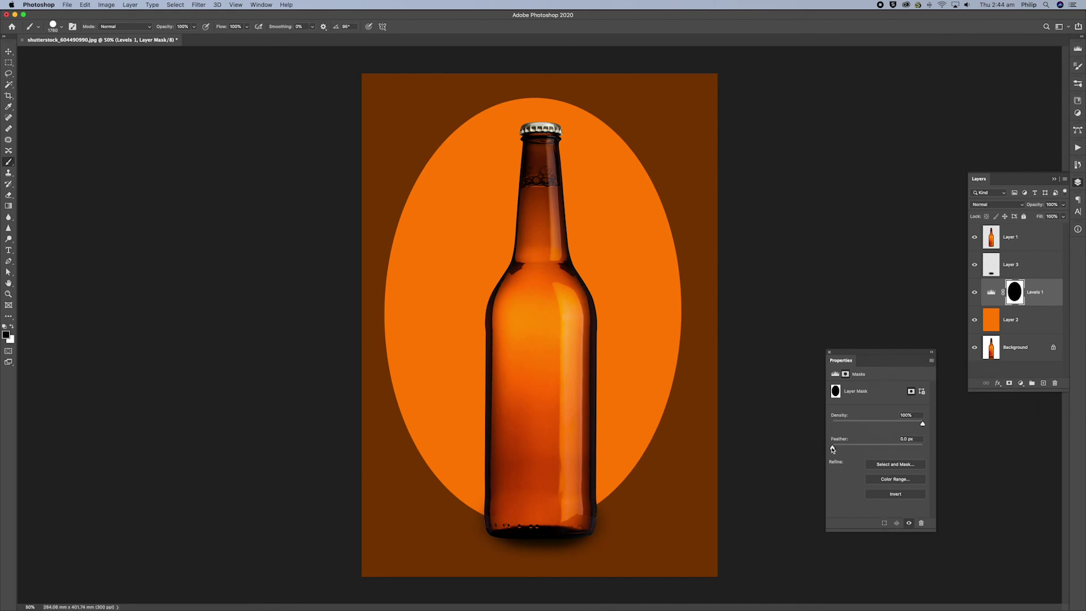
drag(833, 448, 906, 450)
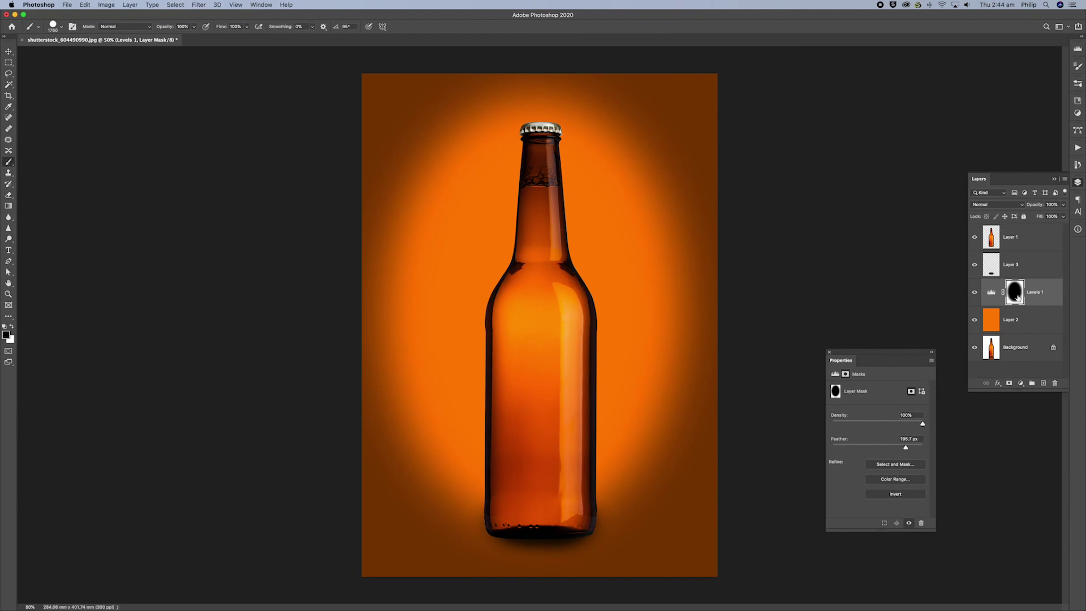
Scale the feathered mask ellipse down to about 87%, centre it behind the bottle's body and apply the transformation
key(super+t)
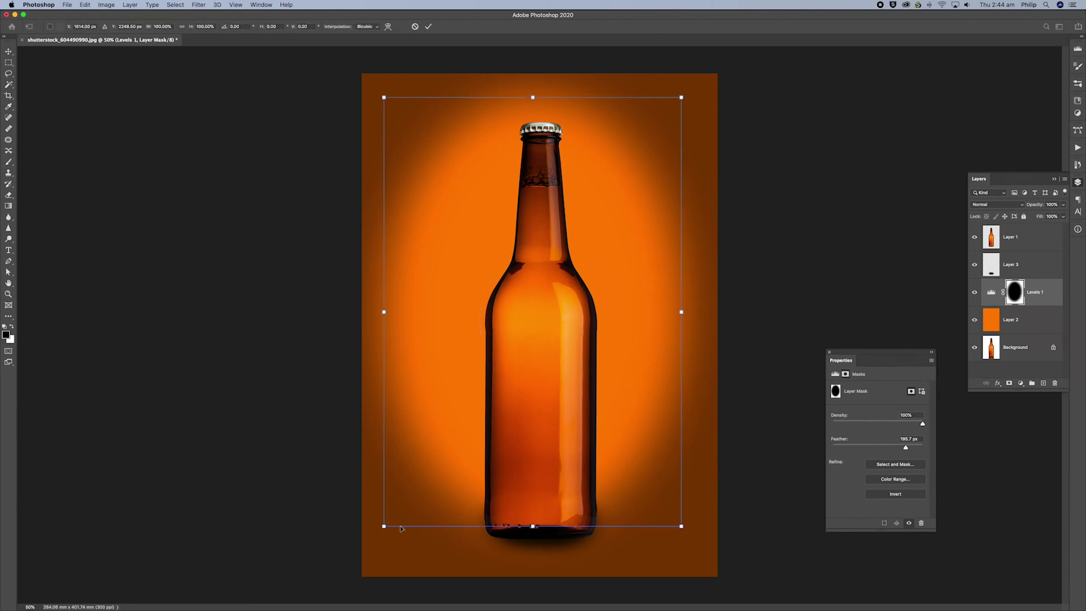
drag(384, 526, 417, 461)
drag(648, 269, 631, 272)
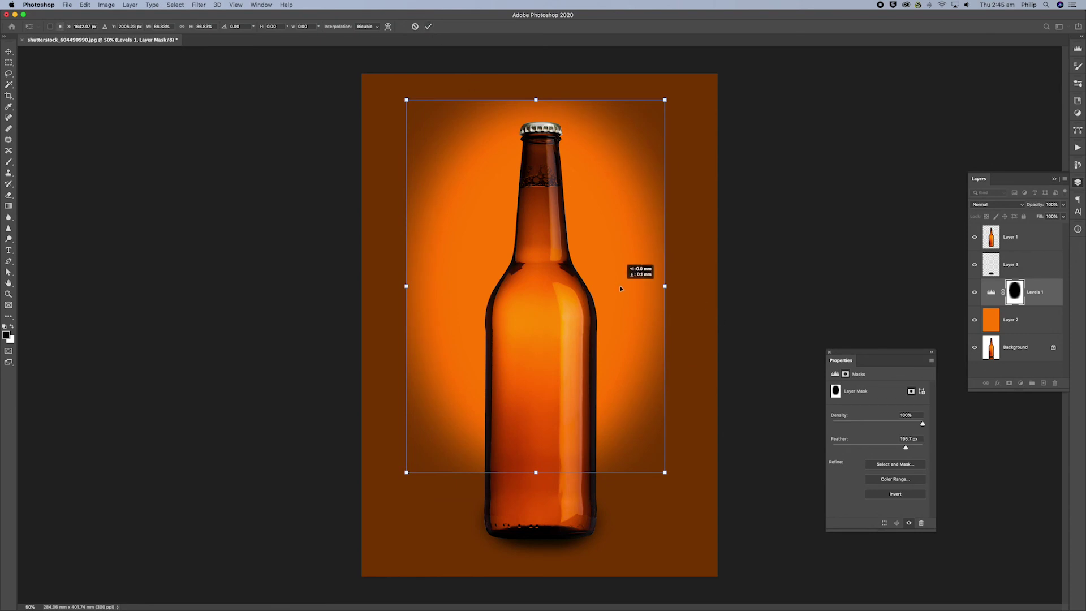
drag(619, 289, 632, 331)
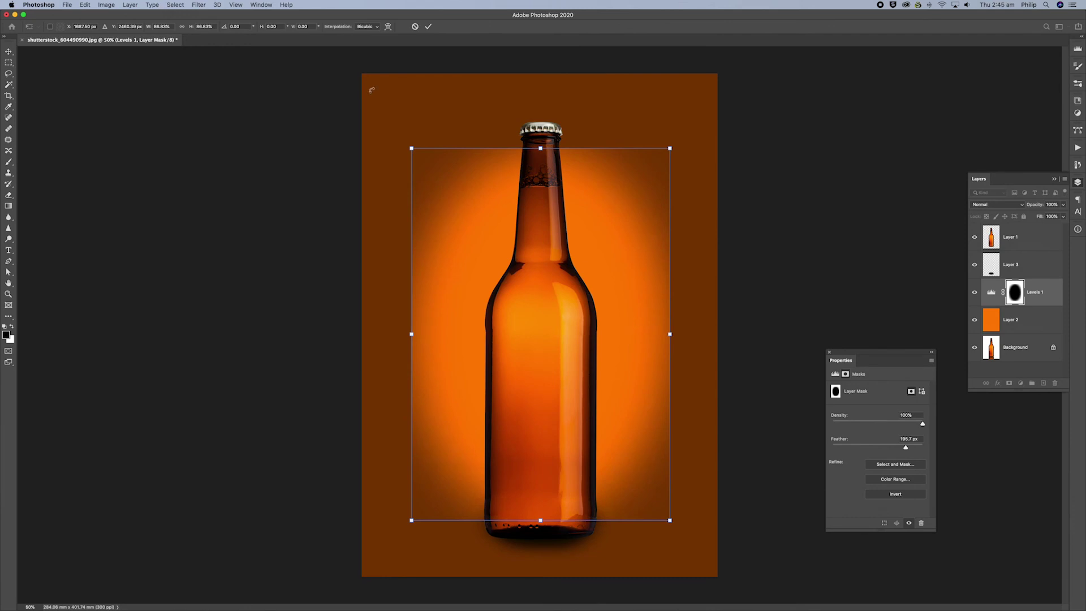
click(429, 26)
key(b)
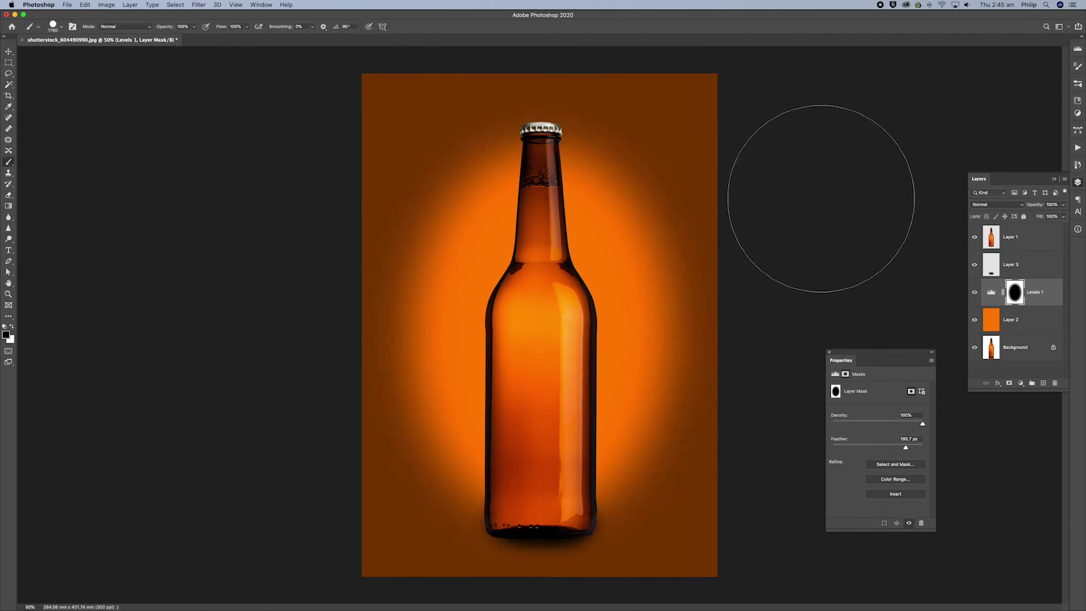